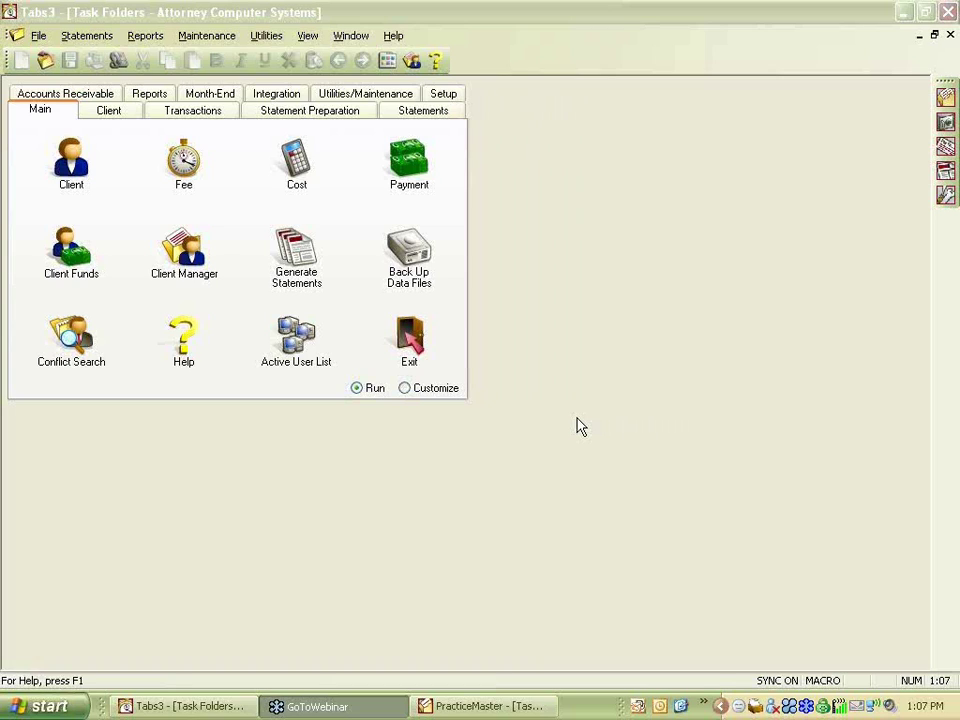
- Open Customization from the Utilities/Maintenance task folder
left_click(383, 100)
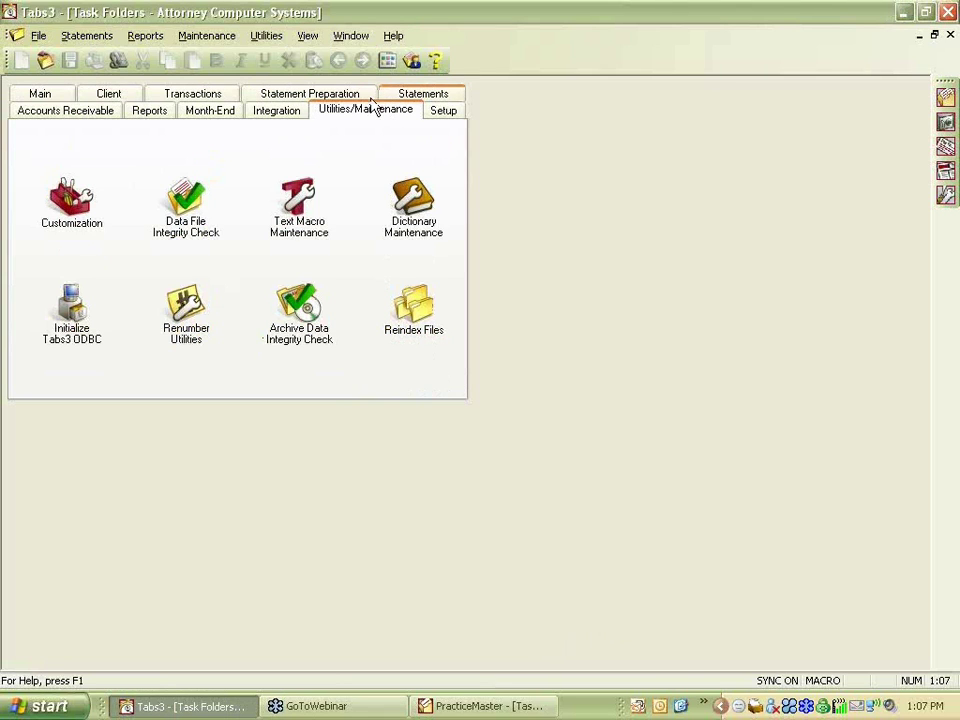
left_click(86, 227)
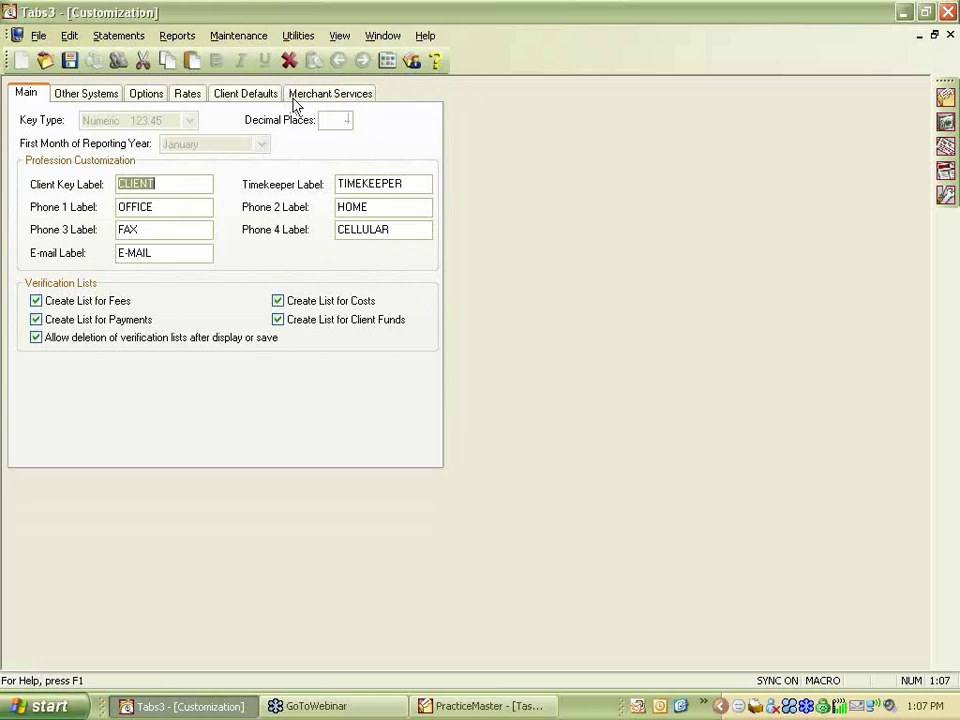
- Enable processing of Credit Card Payments on the Merchant Services tab
left_click(349, 96)
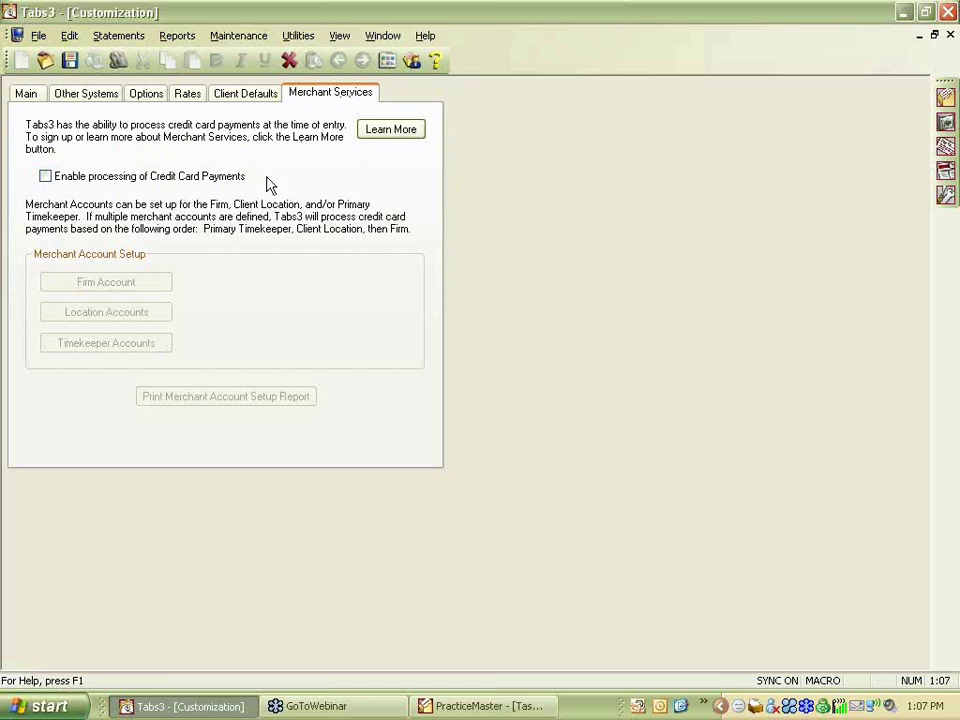
left_click(46, 177)
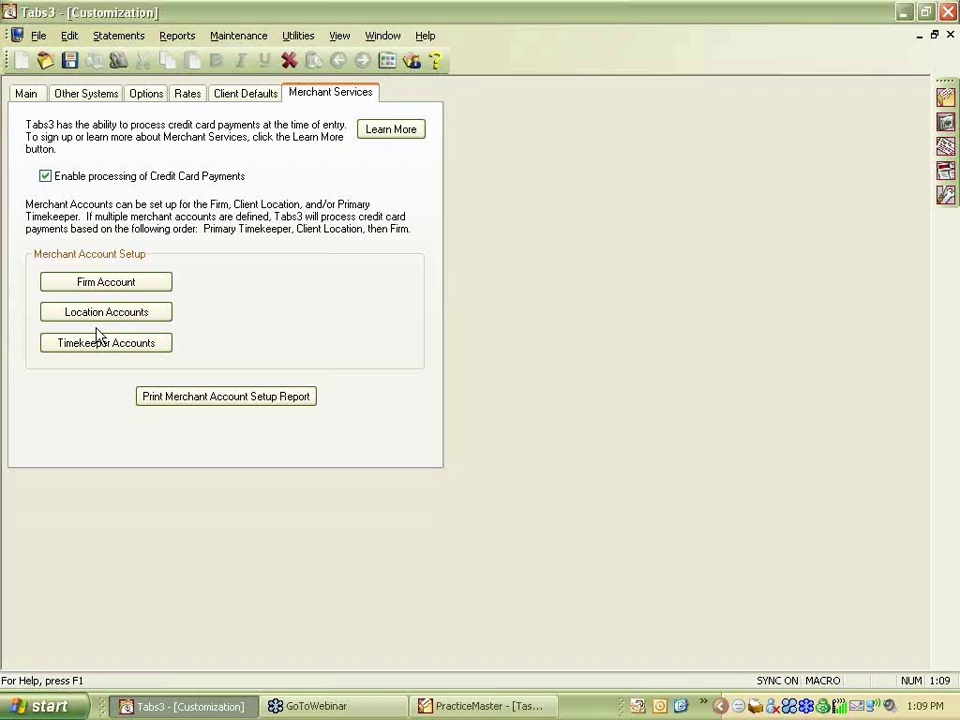
- Open the Firm Merchant Account Setup window and shift it further left
left_click(107, 286)
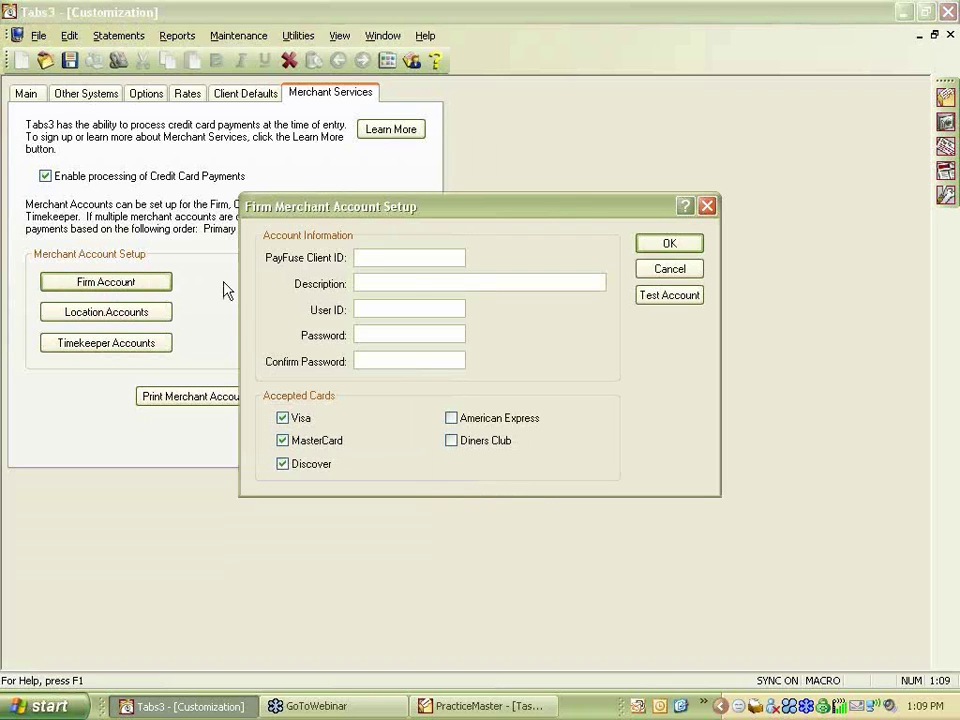
left_click(897, 182)
left_click_drag(536, 210, 463, 210)
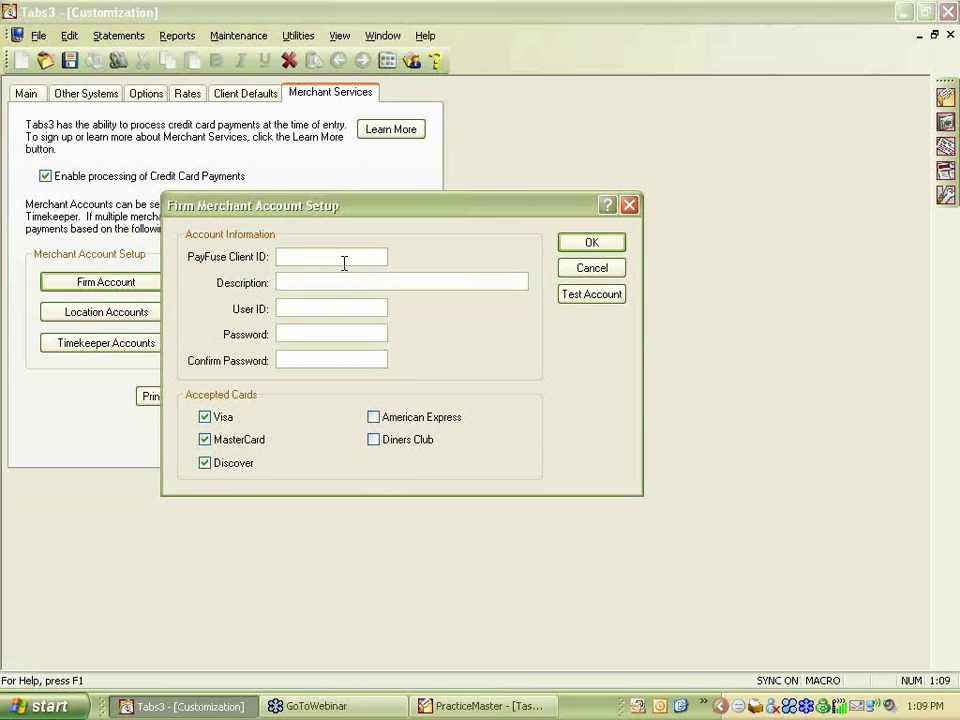
- Enter the PayFuse client ID, 'Demo Account' description, user ID, and the password twice
key("Tab")
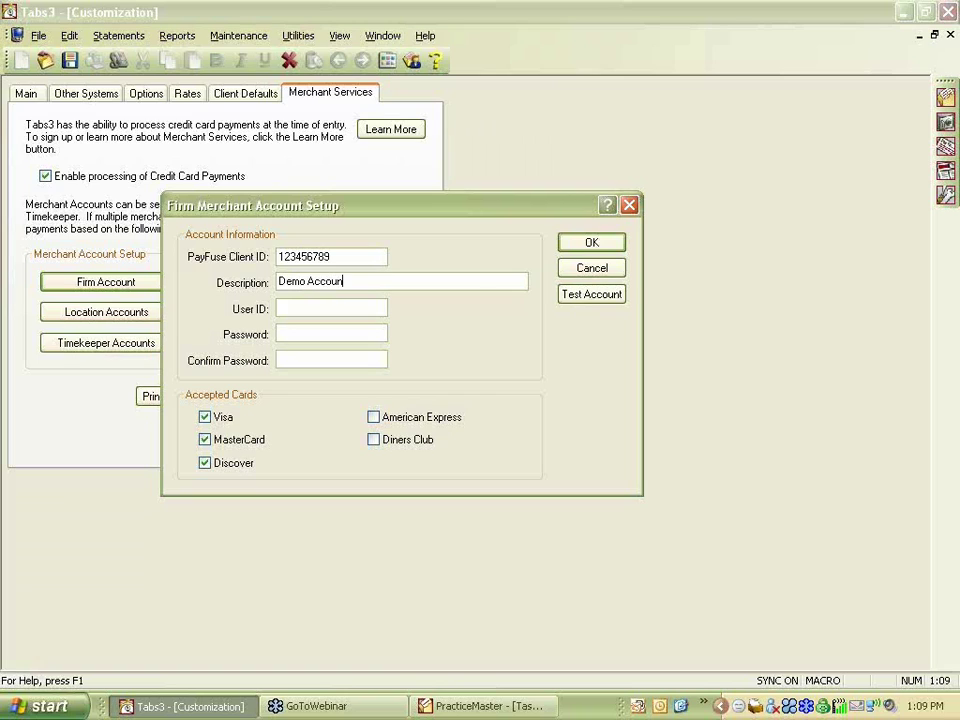
key("Tab")
key("Tab")
key("Tab")
- Test the Demo Account credentials, dismiss the invalid-credentials error, and accept the firm account
left_click(605, 245)
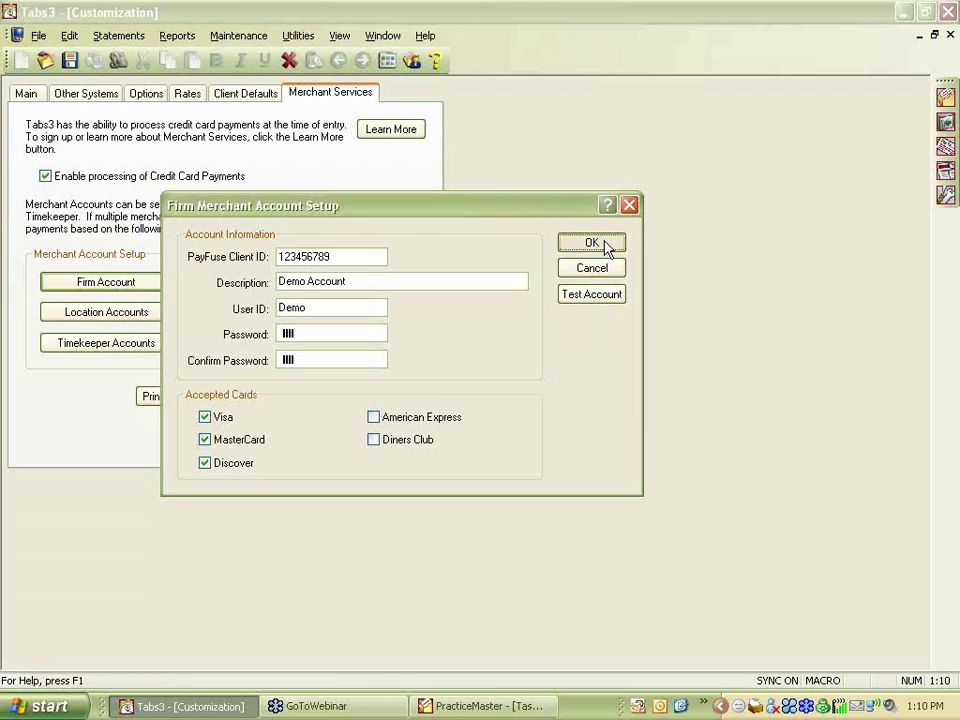
left_click(594, 298)
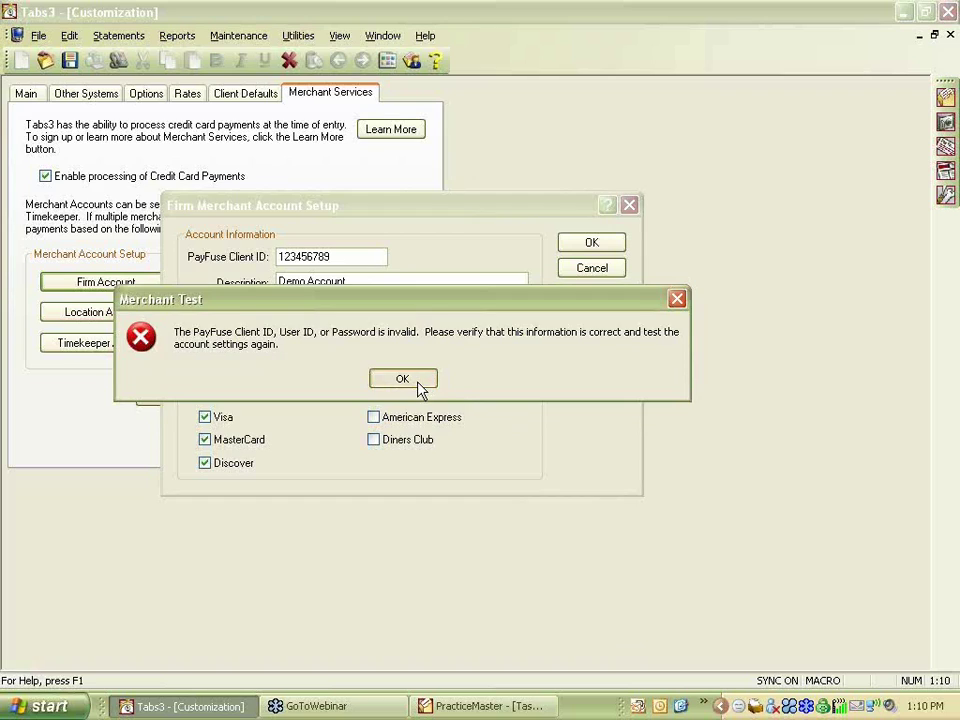
left_click(402, 379)
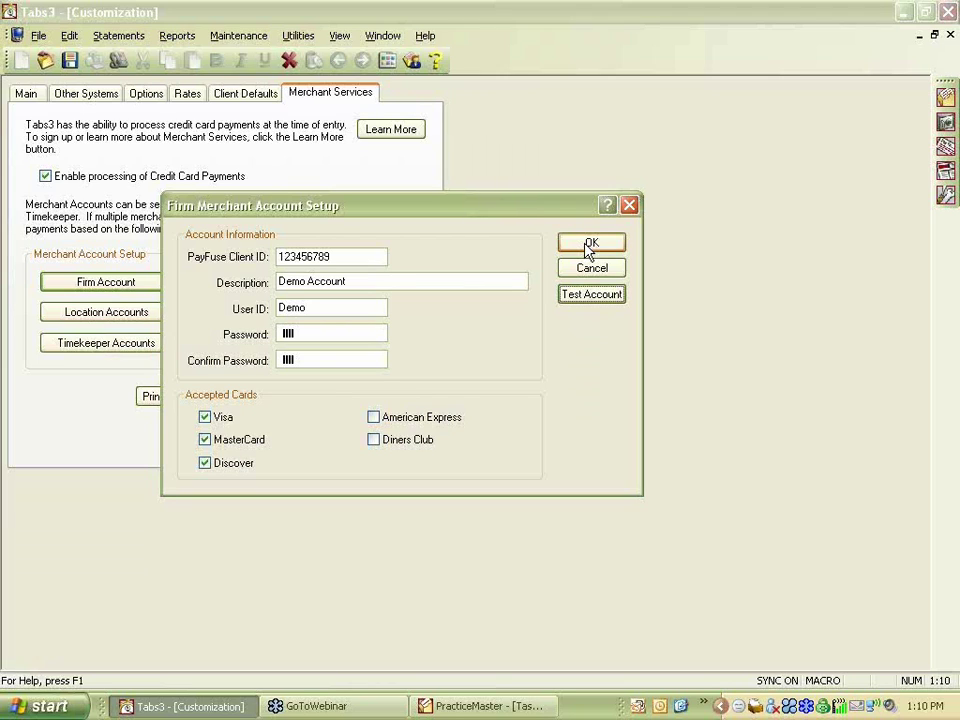
left_click(590, 243)
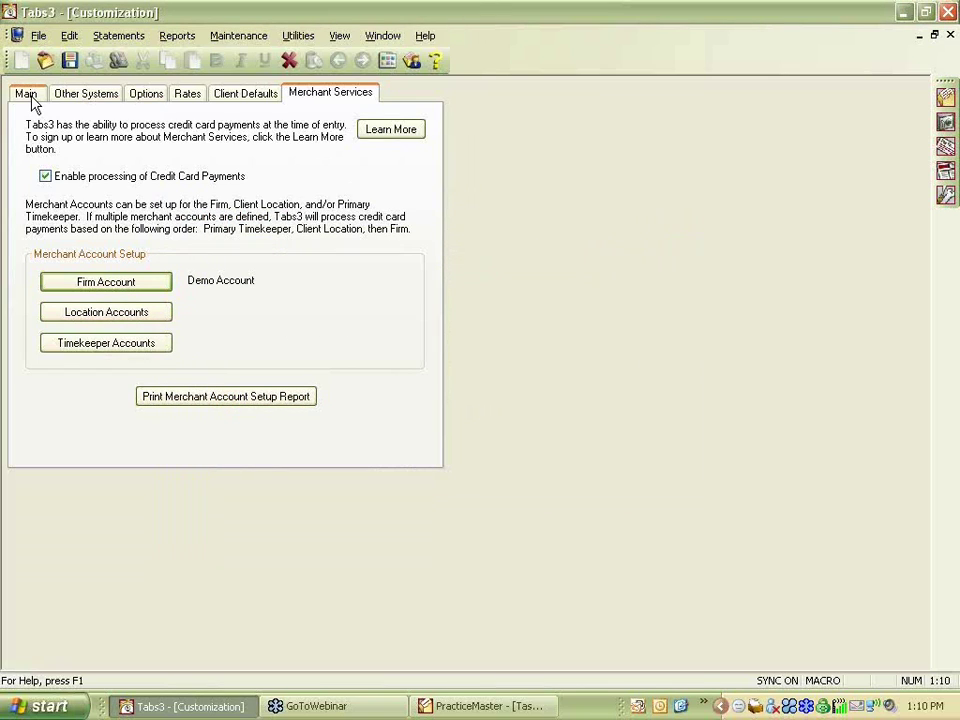
- Close Customization saving changes, dismiss the registration notice, and open Payment Entry
left_click(949, 36)
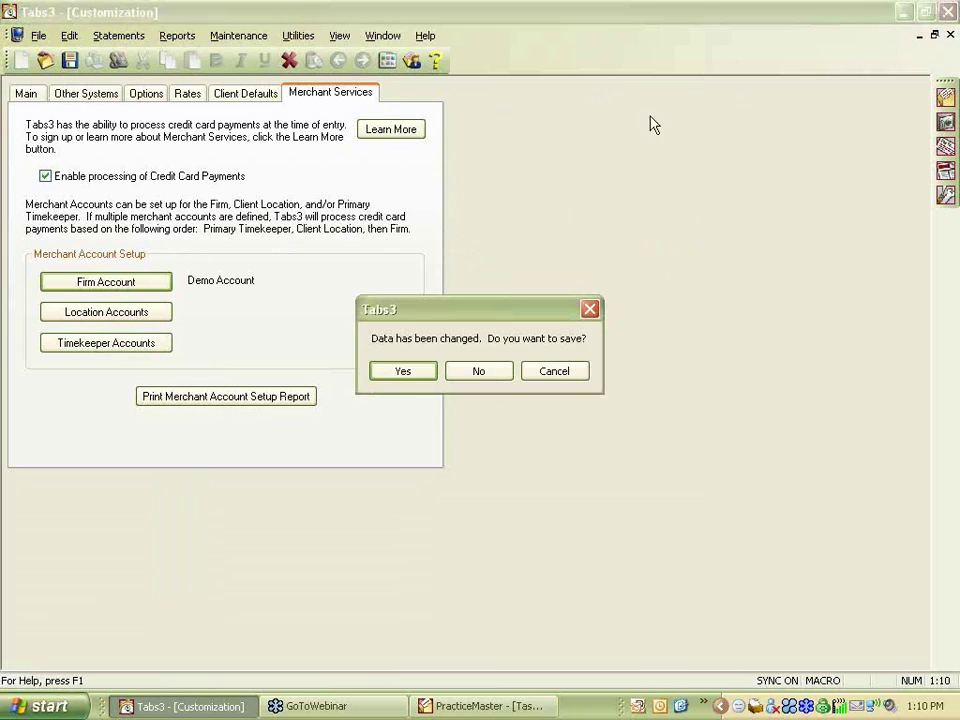
left_click(415, 375)
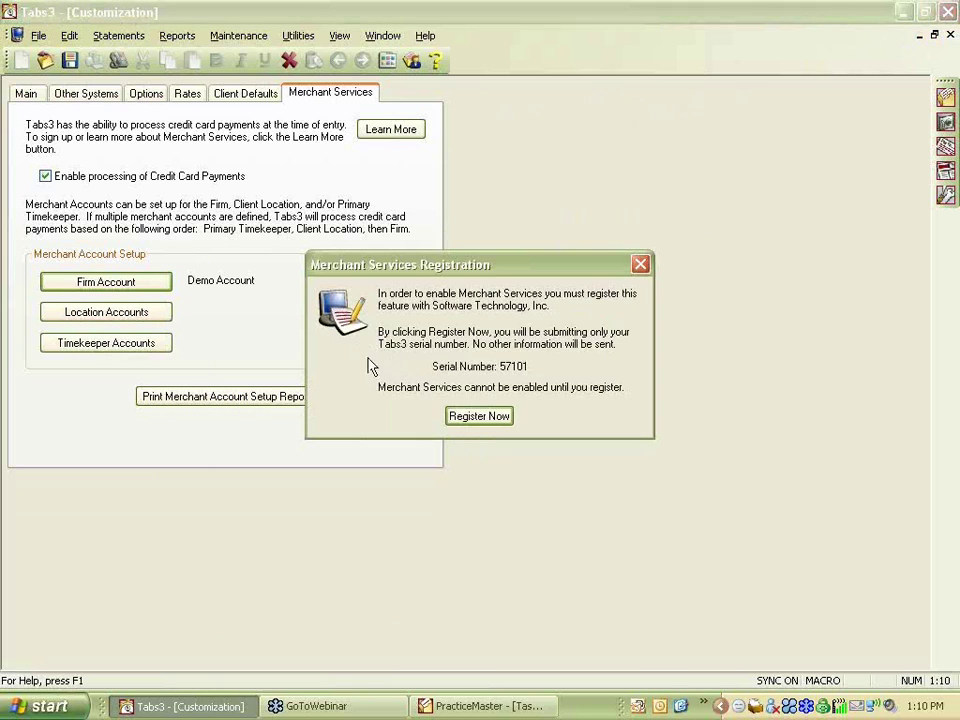
left_click(641, 265)
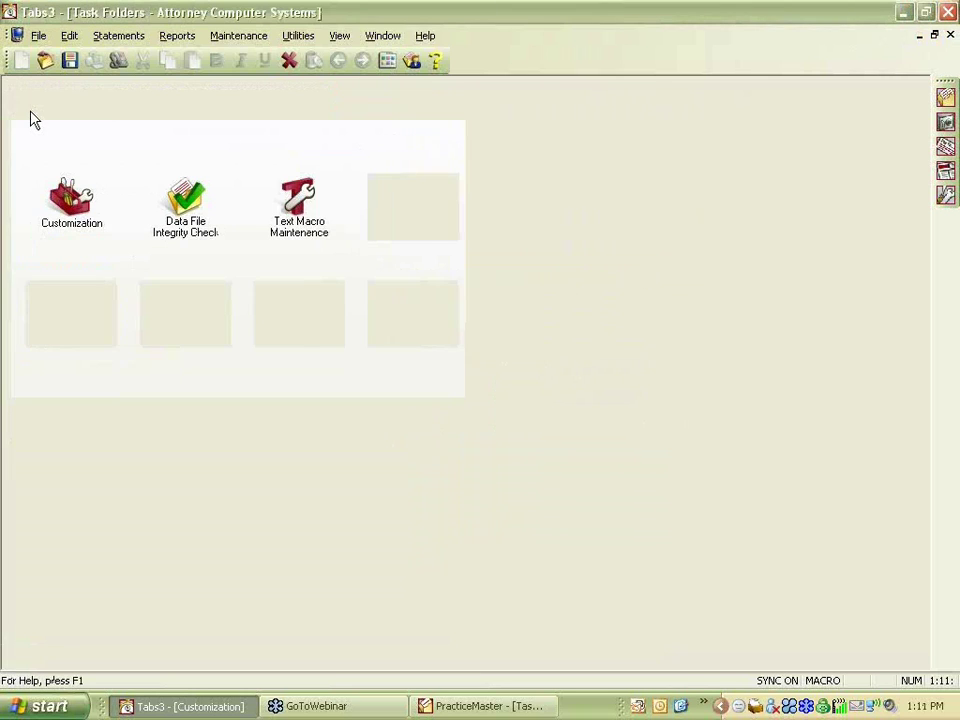
left_click(42, 100)
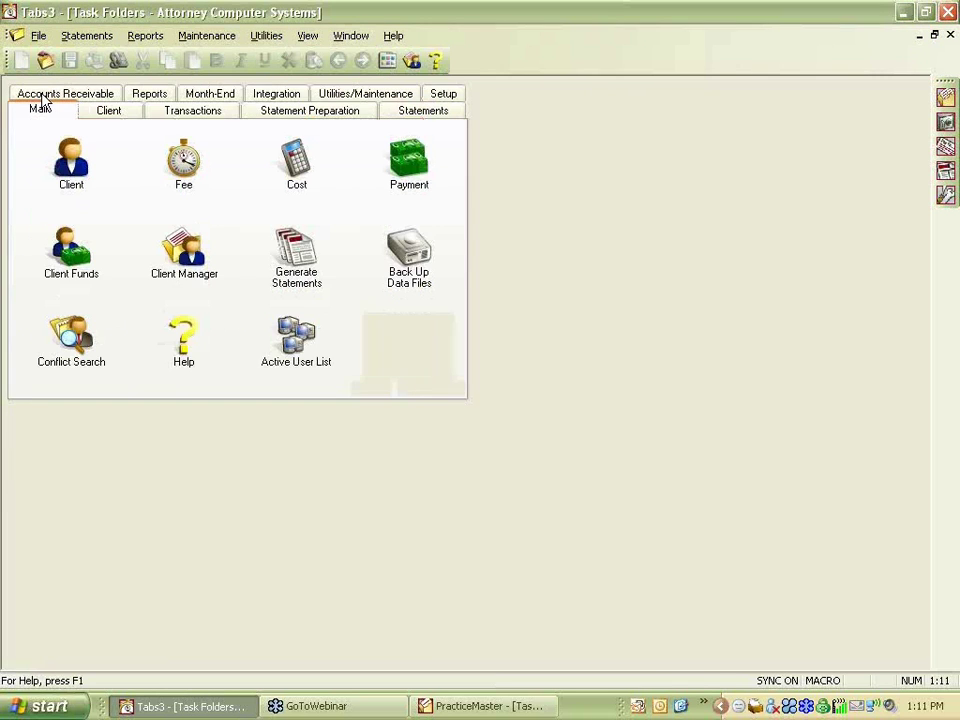
left_click(380, 150)
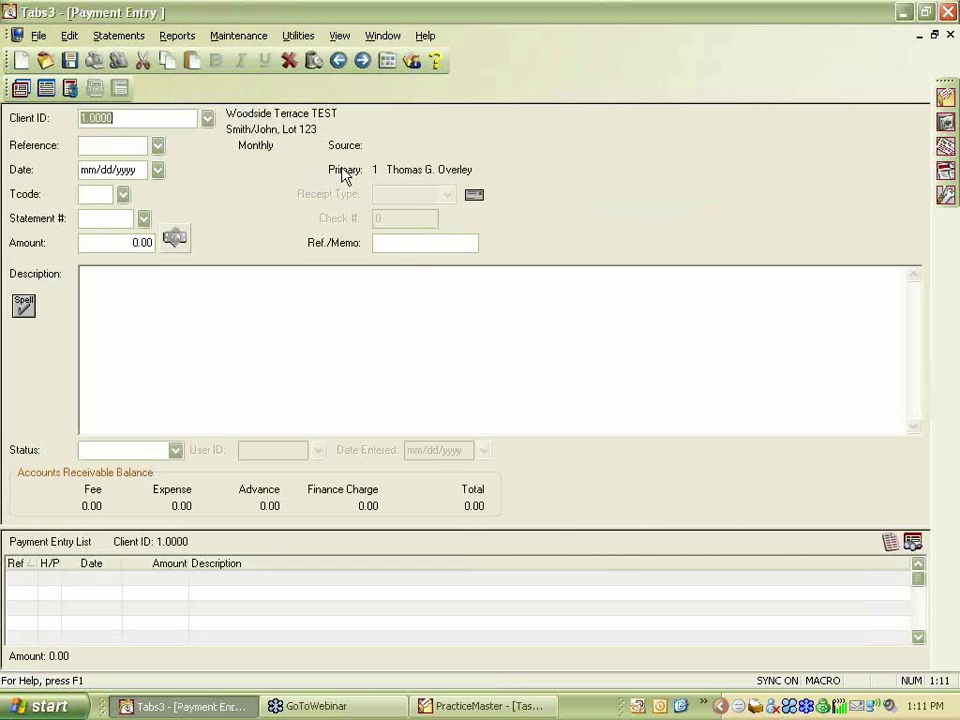
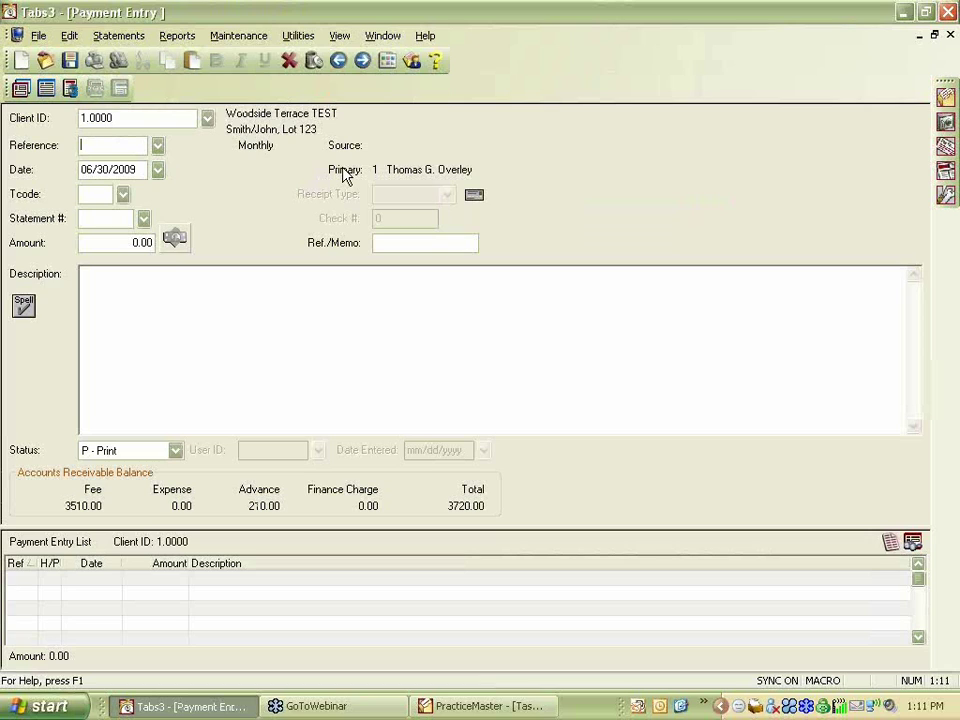
- Record and save a new 500.00 Credit Card payment for Woodside Terrace TEST
key("Return")
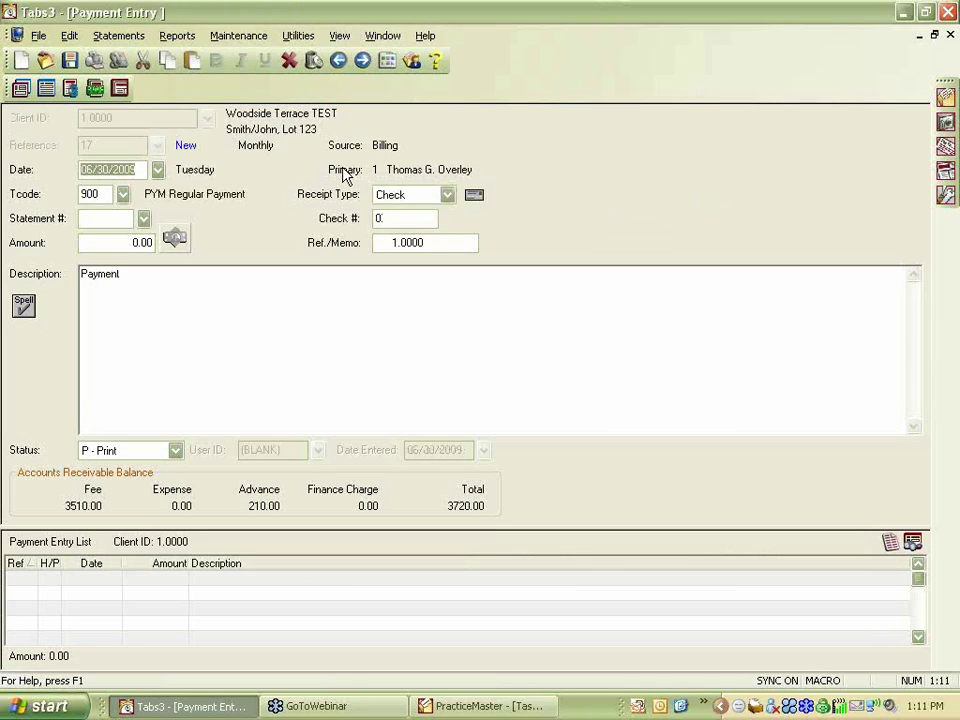
key("Tab")
key("Tab")
key("Tab")
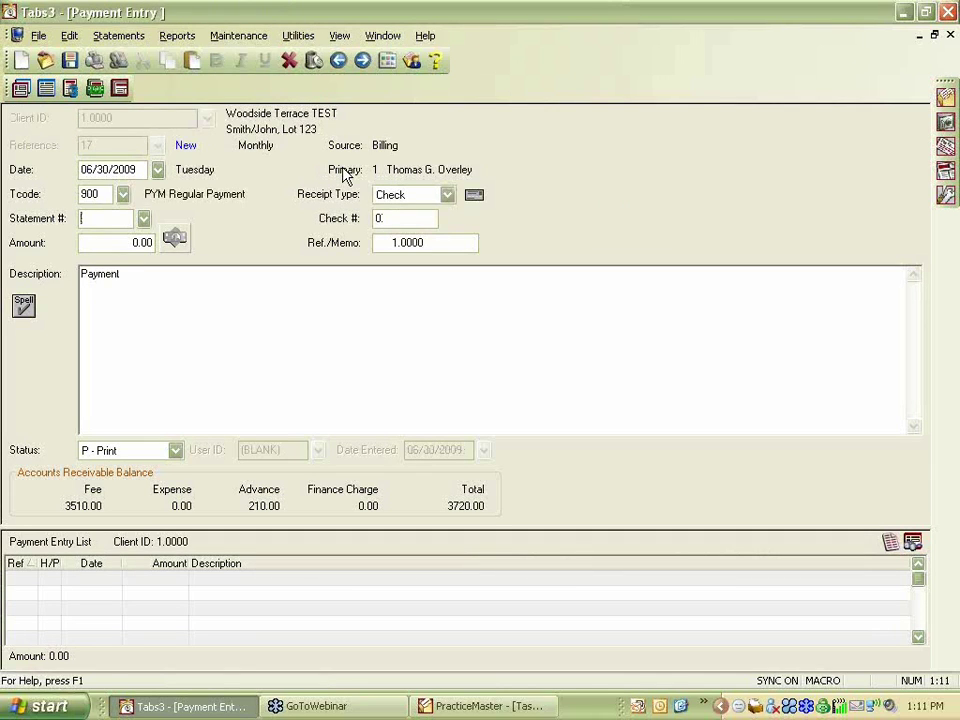
type("500.00")
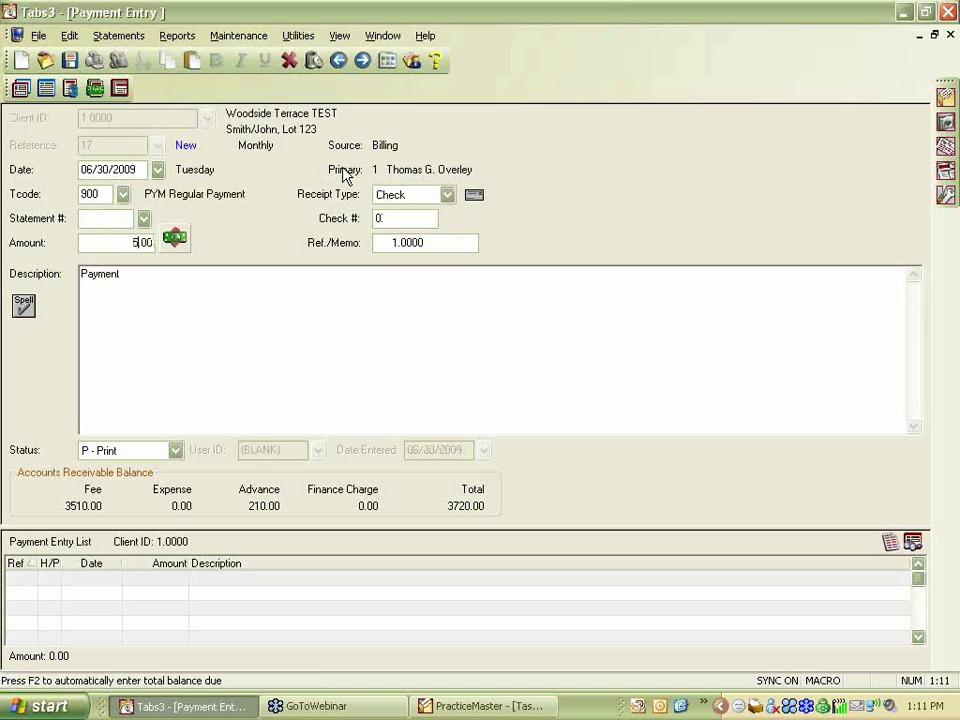
left_click(448, 195)
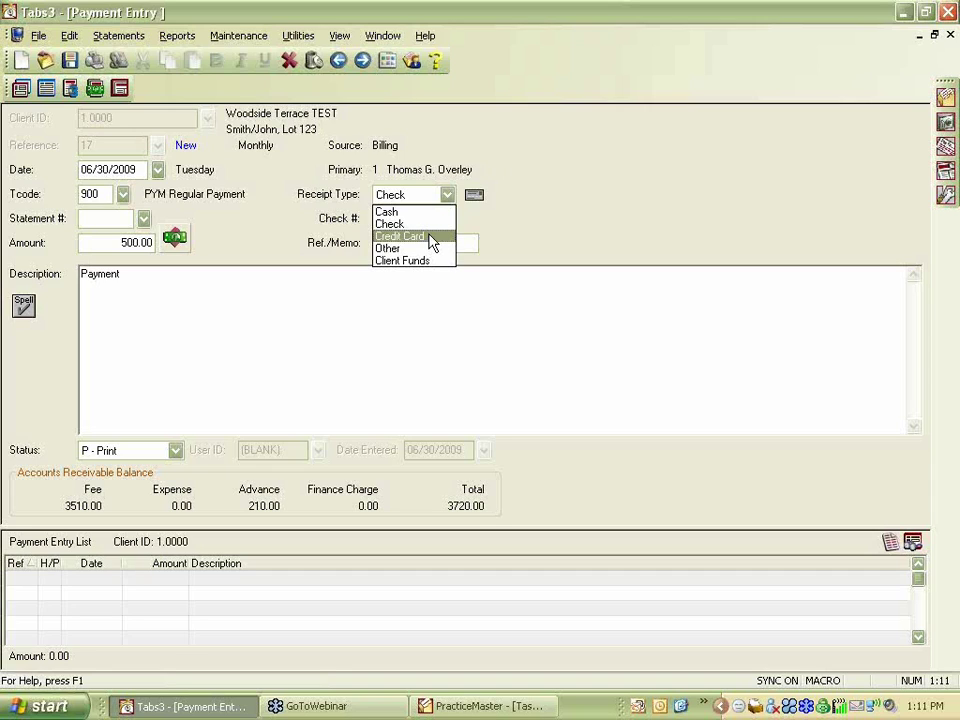
left_click(430, 237)
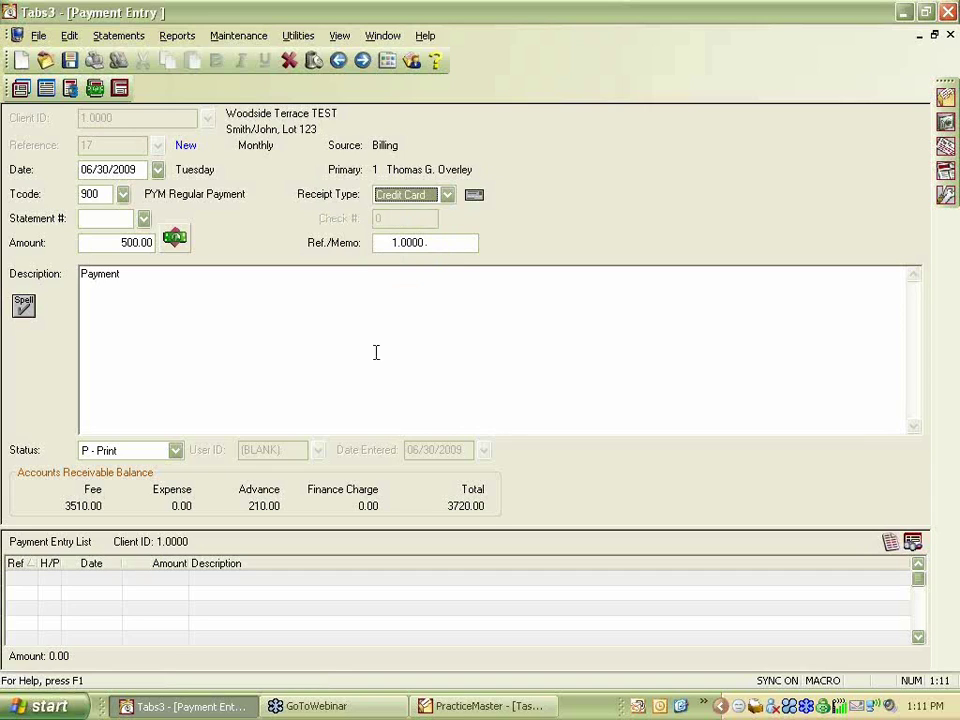
left_click(70, 62)
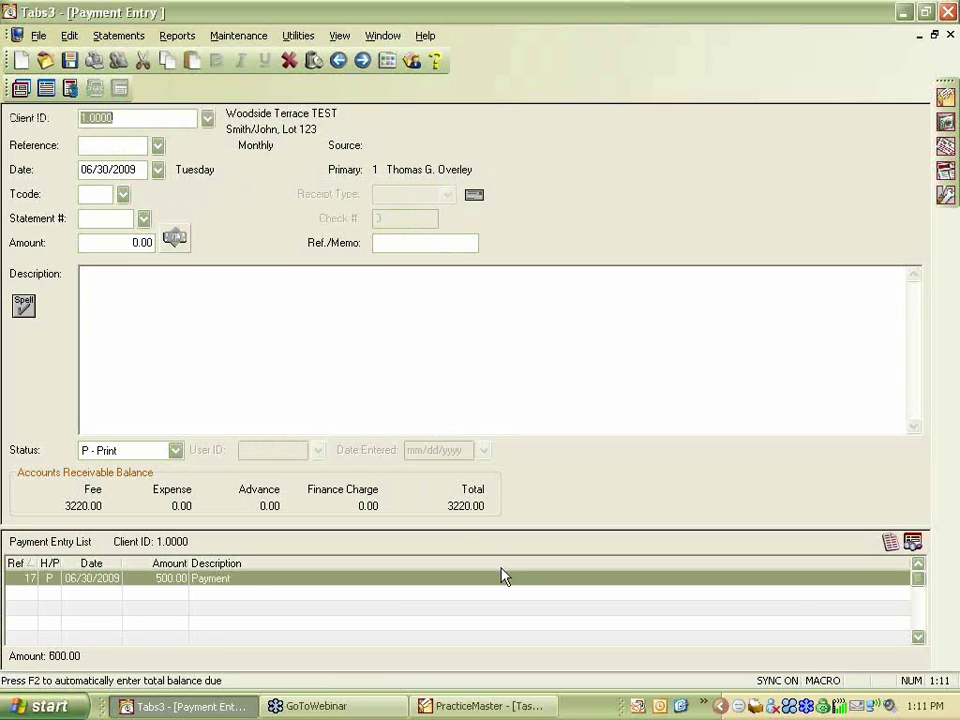
- Reload payment 17 and check its card details, dismissing the PayFuse message
double_click(199, 579)
left_click(474, 194)
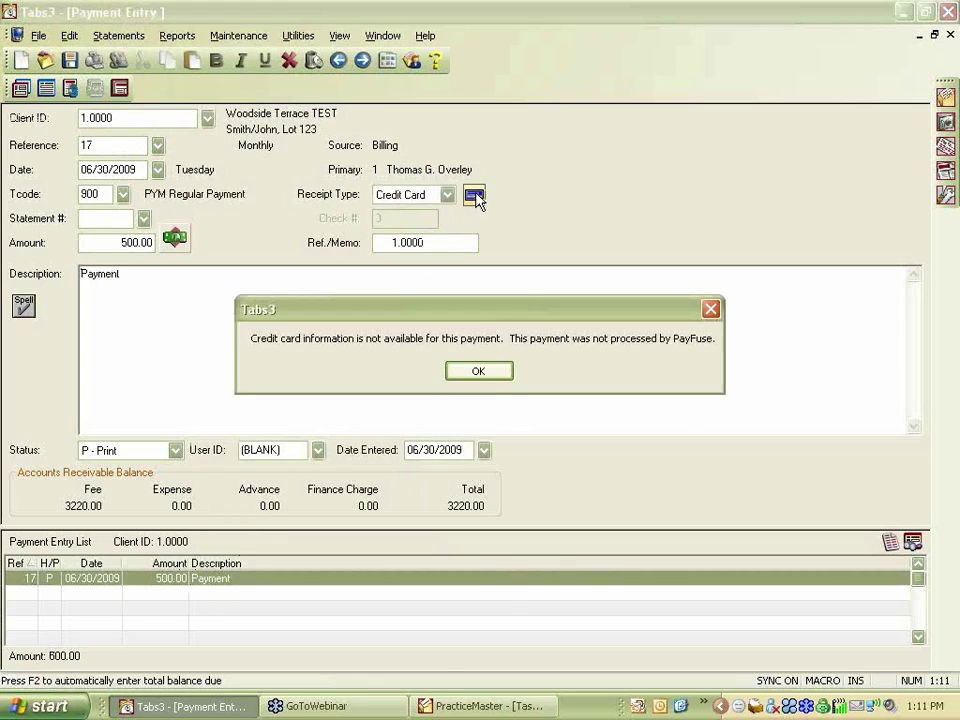
left_click(476, 371)
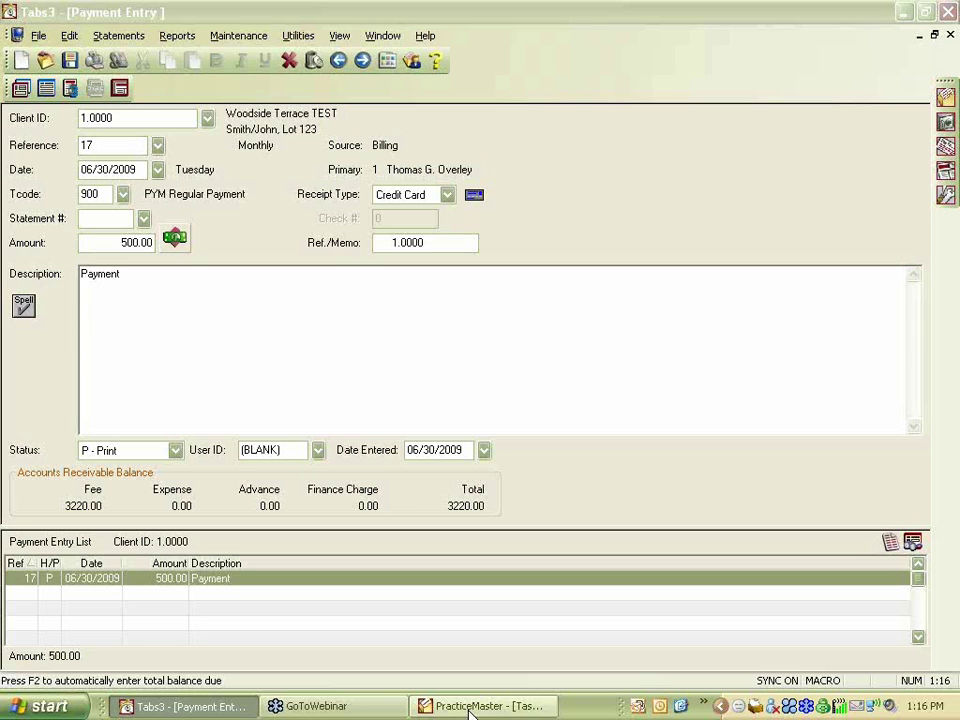
- Switch to PracticeMaster and open the Client list from the Main task folder
left_click(466, 710)
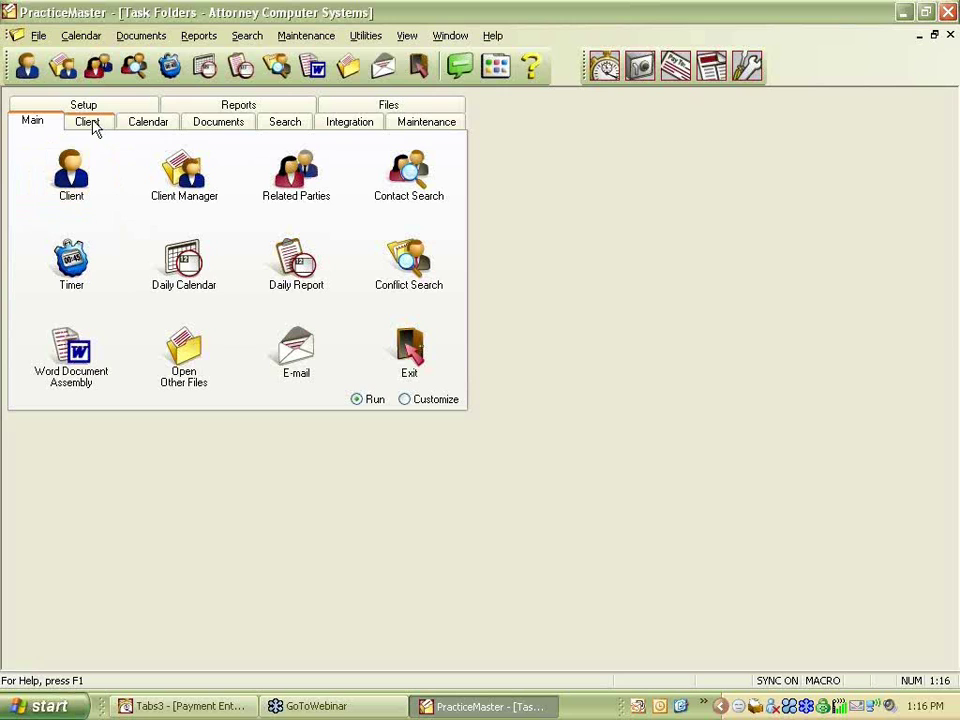
left_click(105, 163)
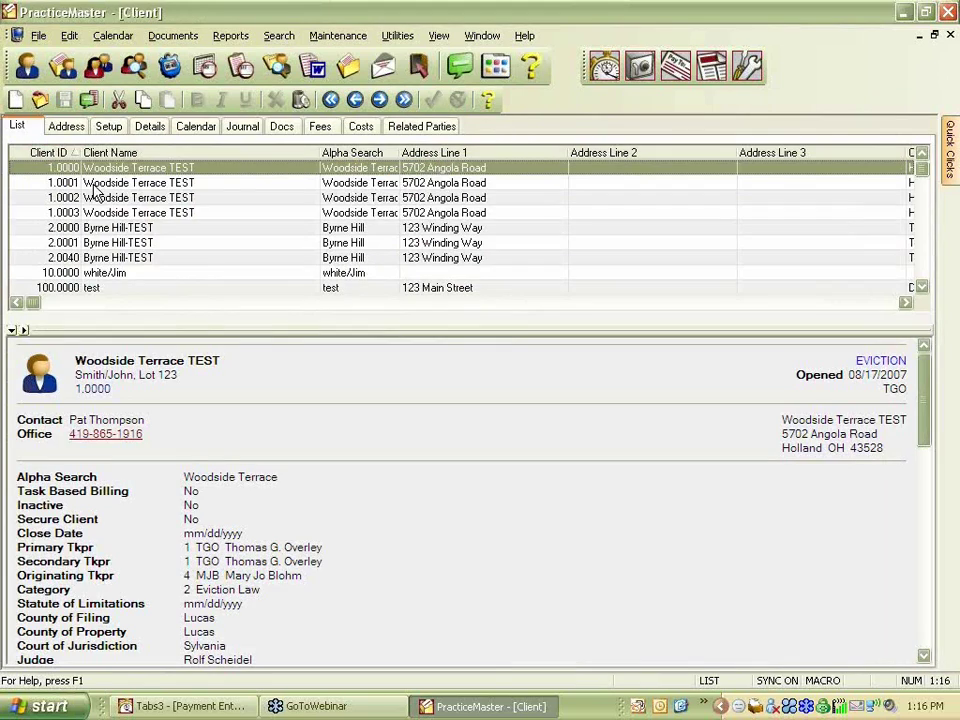
- In client 1.0000's journal, choose Convert to Fee from Quick Clicks for the complaint note
double_click(99, 167)
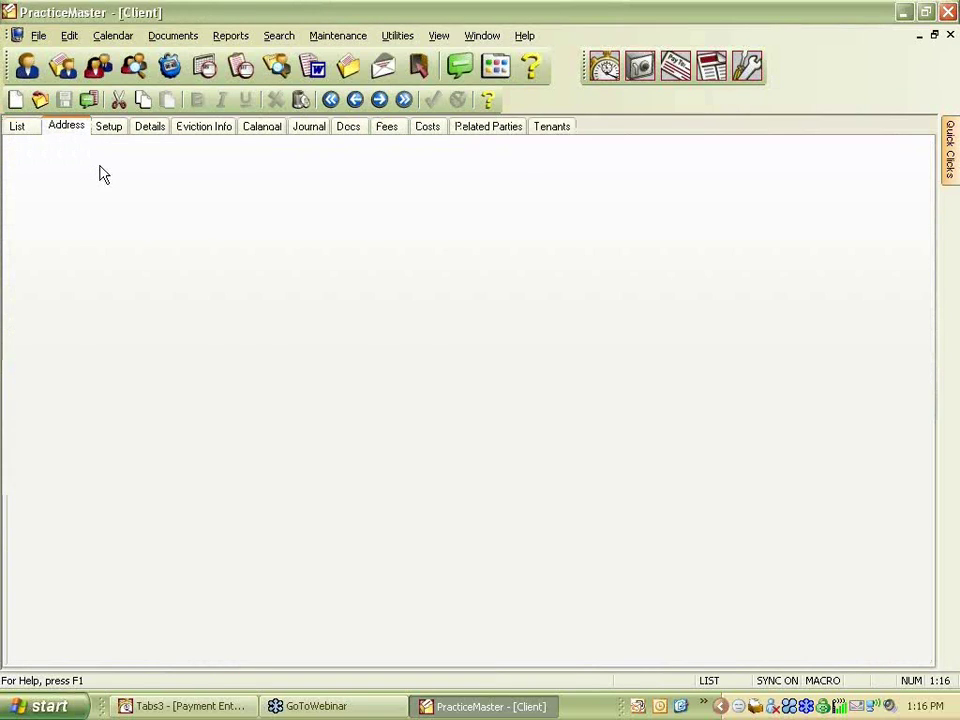
left_click(310, 127)
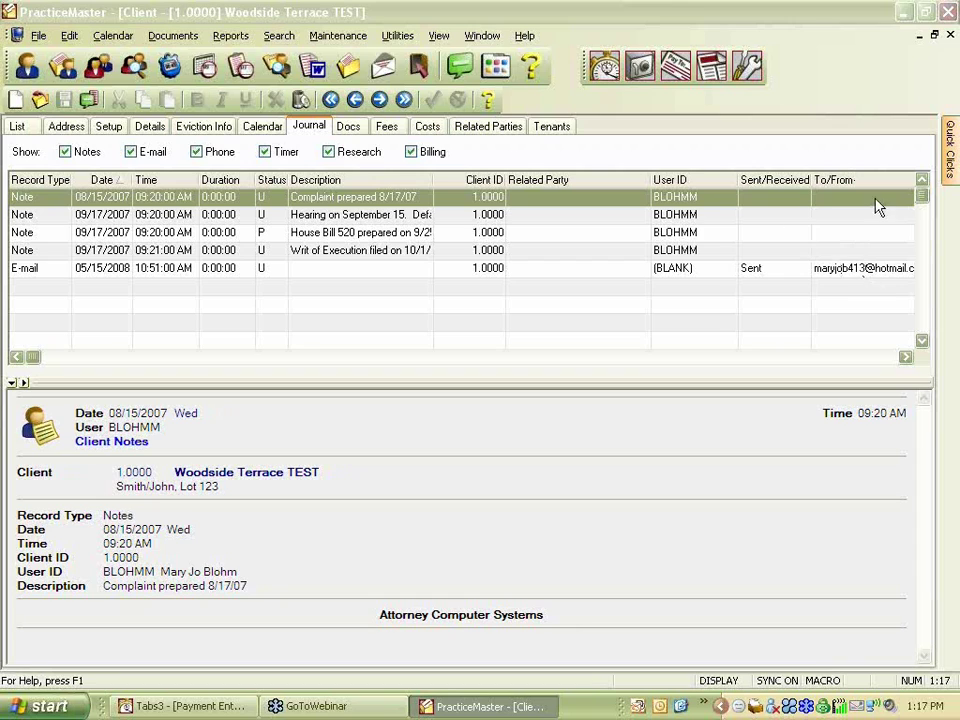
left_click(951, 155)
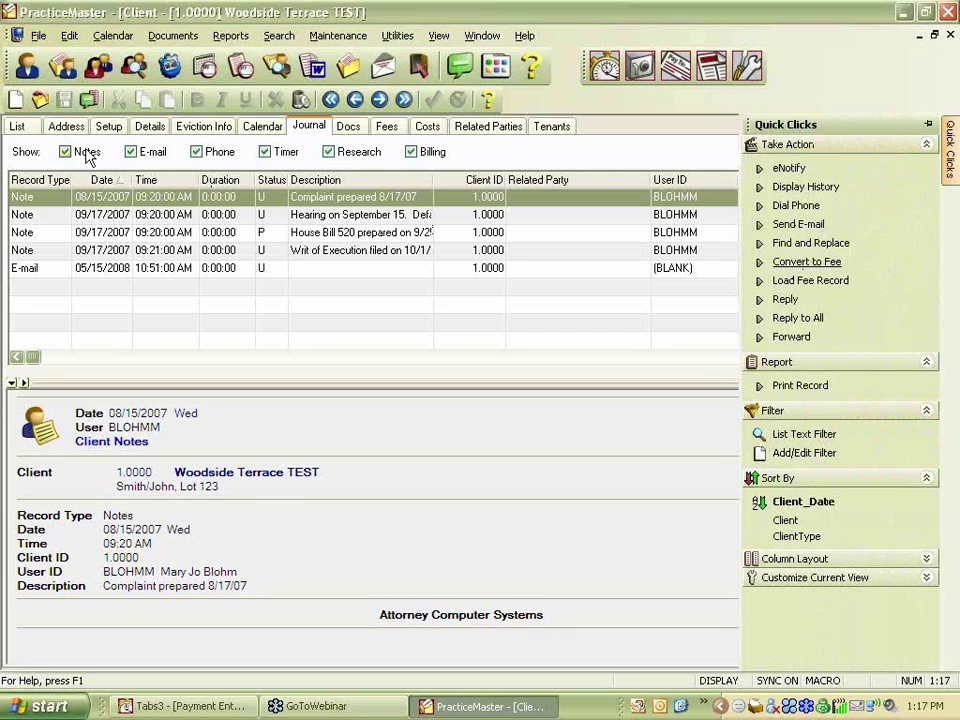
mouse_move(952, 172)
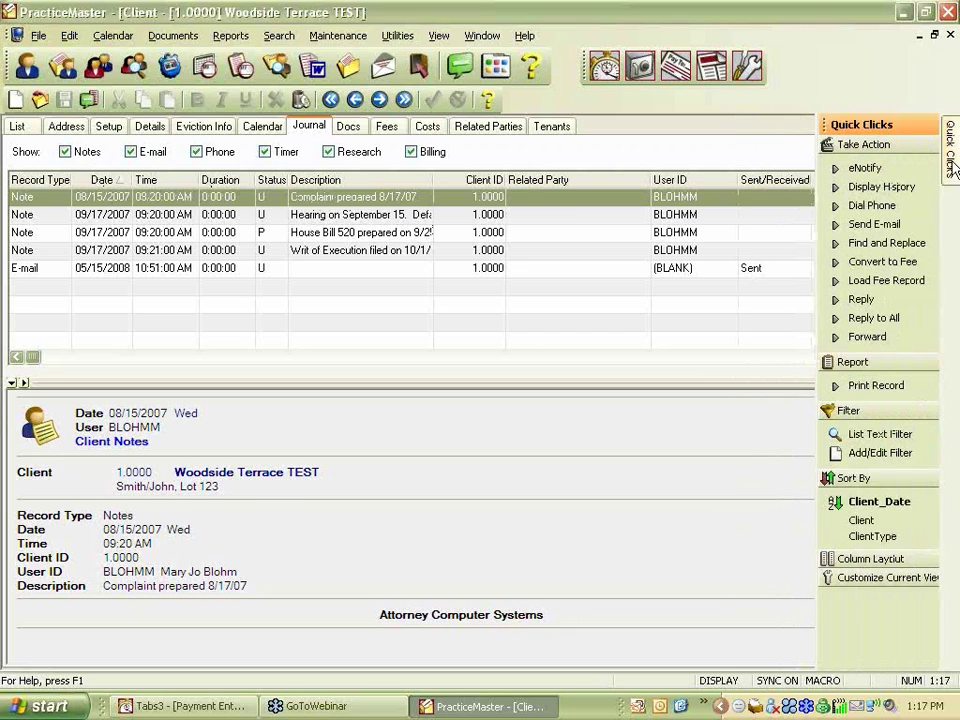
left_click(806, 261)
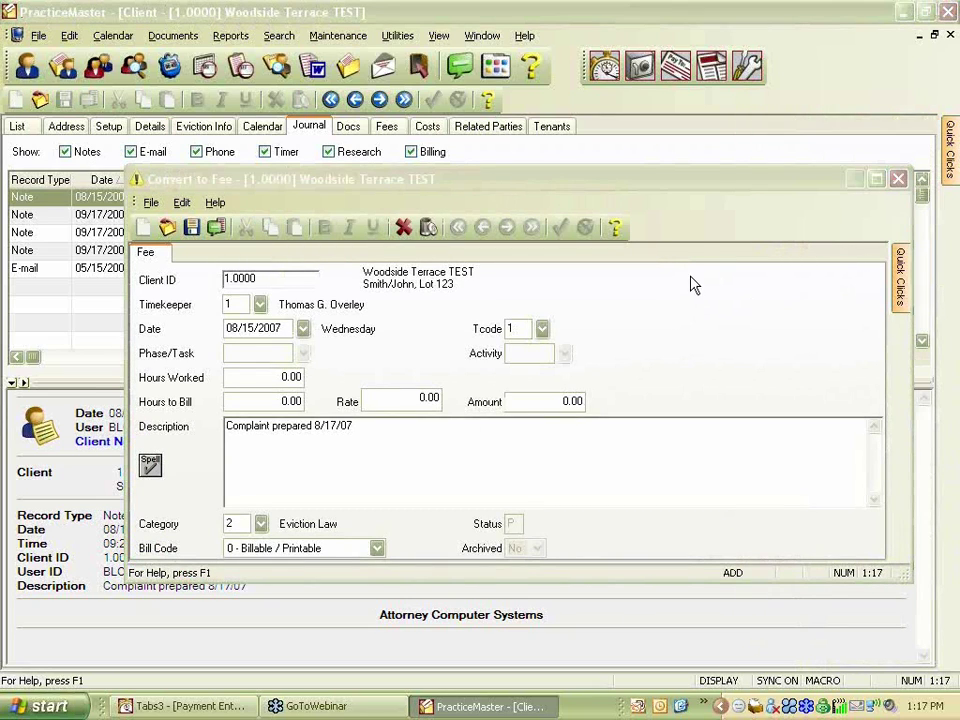
left_click(481, 183)
left_click_drag(481, 183, 405, 140)
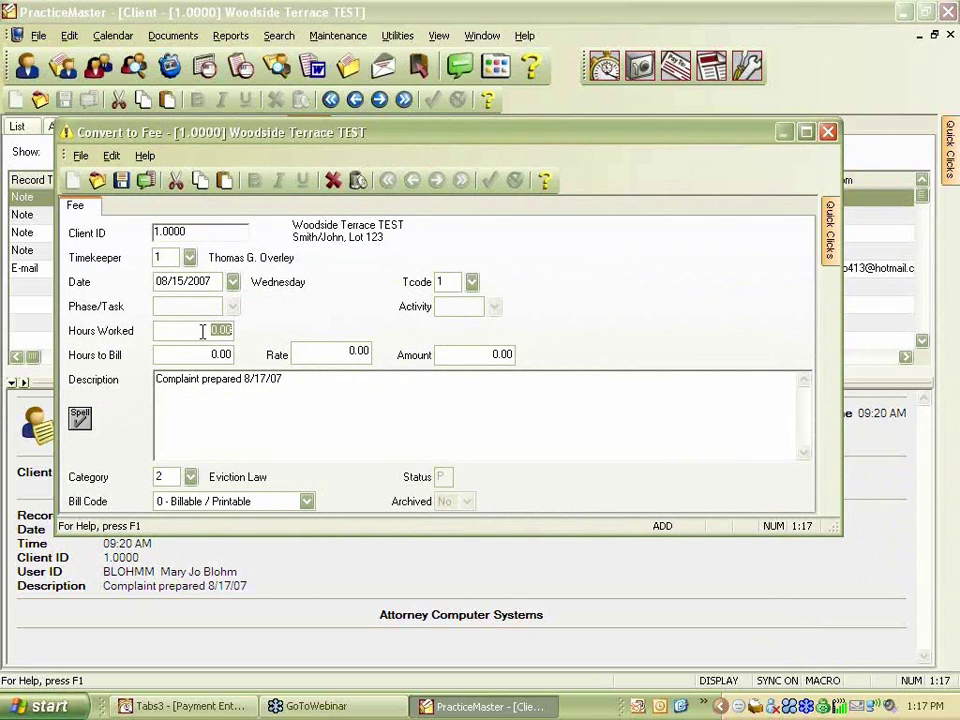
type("1")
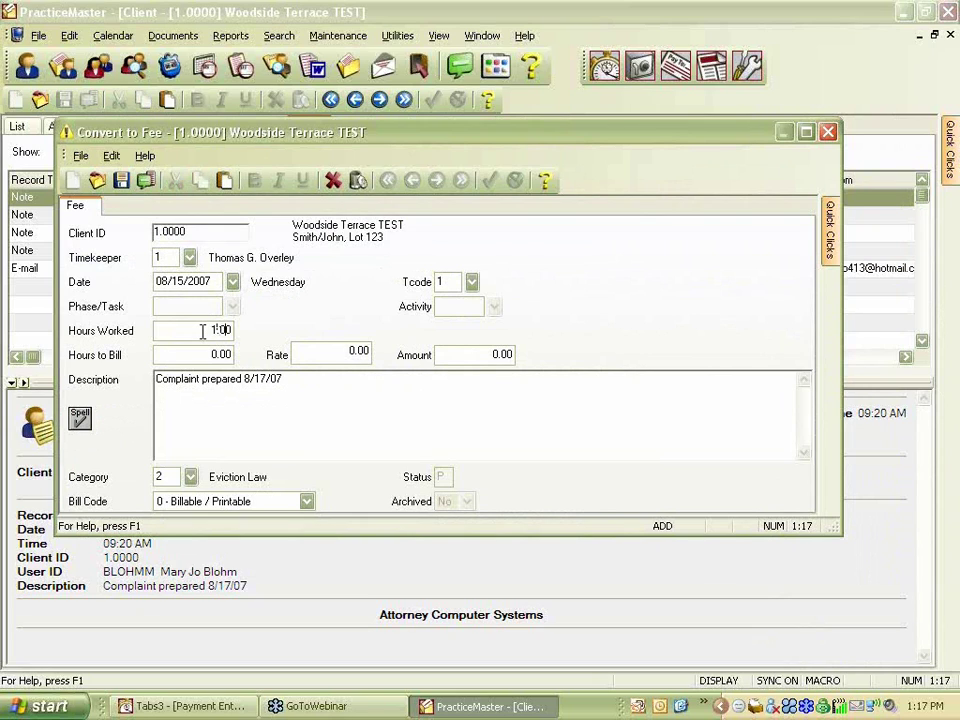
key("Tab")
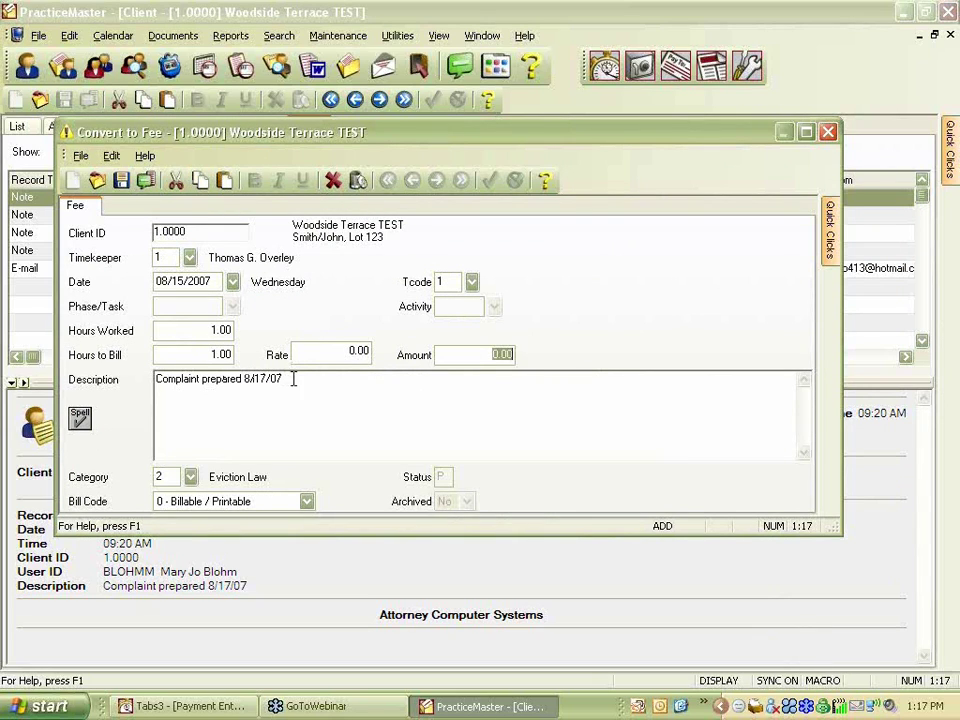
left_click_drag(293, 378, 152, 391)
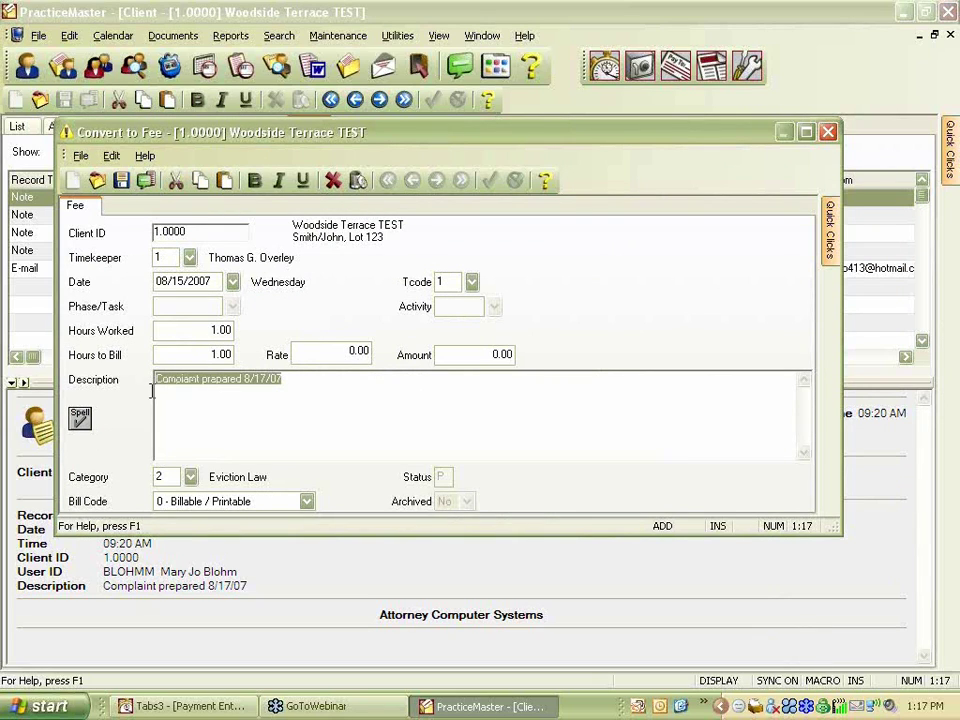
left_click(304, 388)
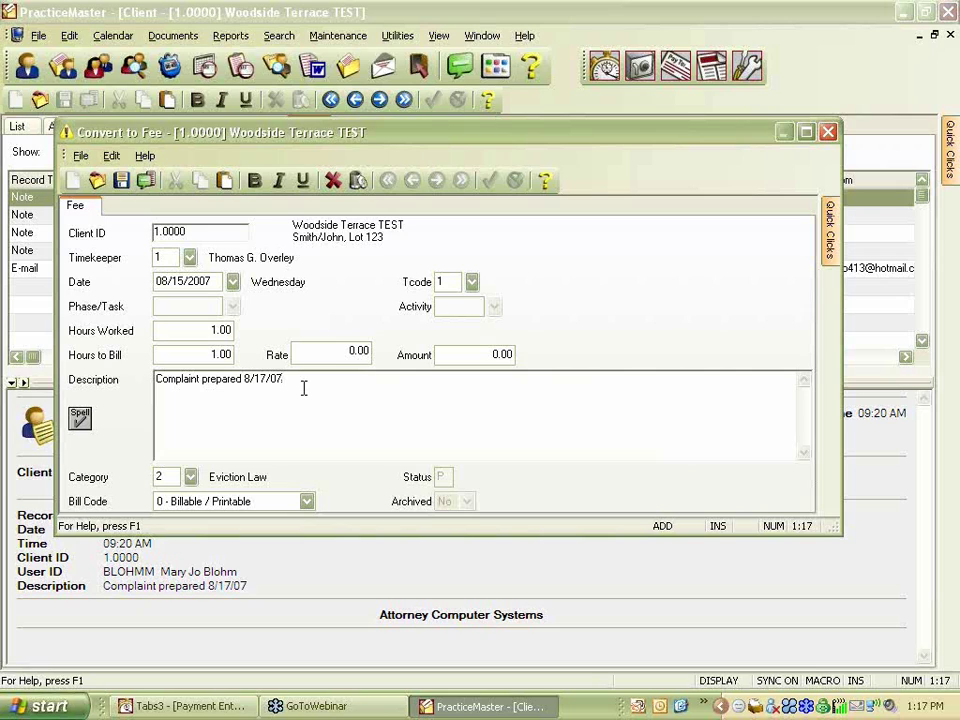
- Save the fee record for 'Complaint prepared 8/17/07' and close the Convert to Fee window
left_click(121, 181)
type(",")
left_click(828, 132)
- Decline the save prompt and open Maintenance > Preferences > Convert to Fee Settings
left_click(446, 361)
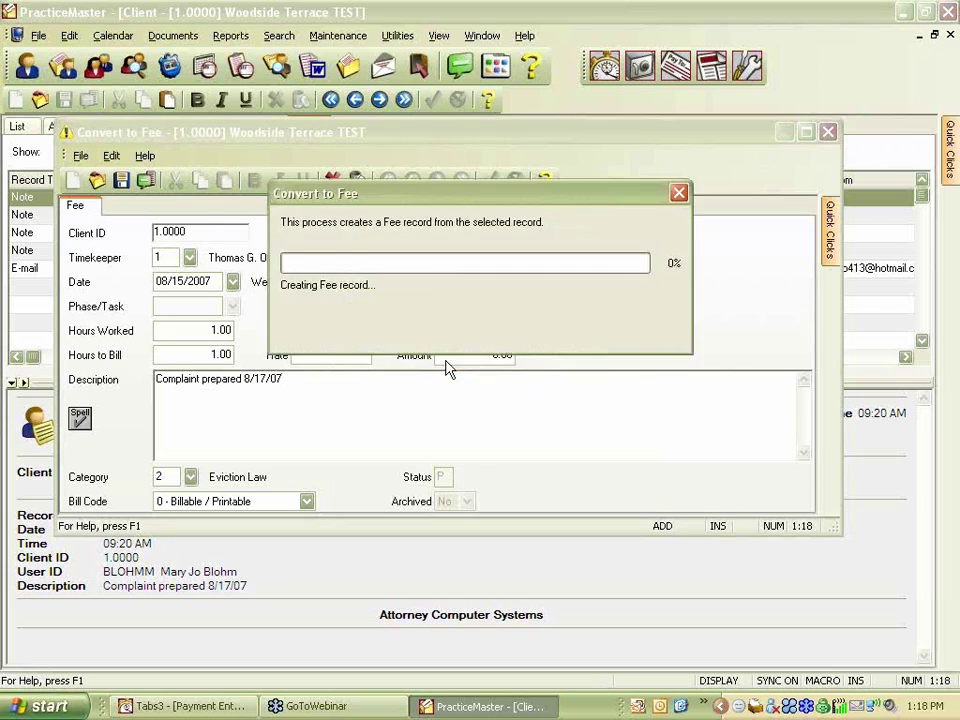
left_click(331, 38)
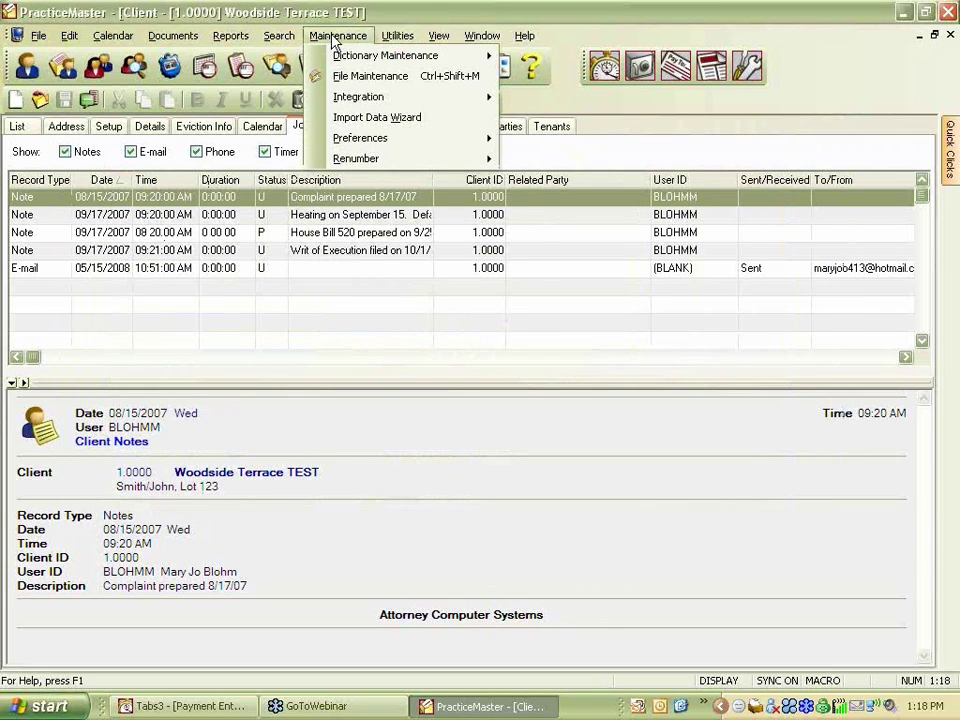
mouse_move(348, 138)
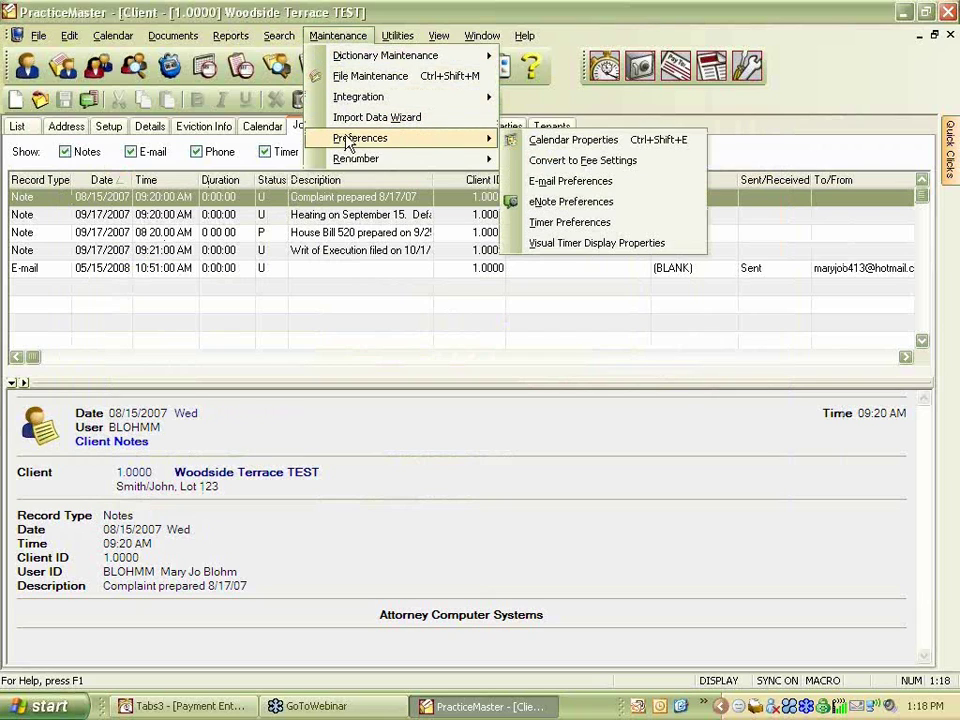
left_click(562, 168)
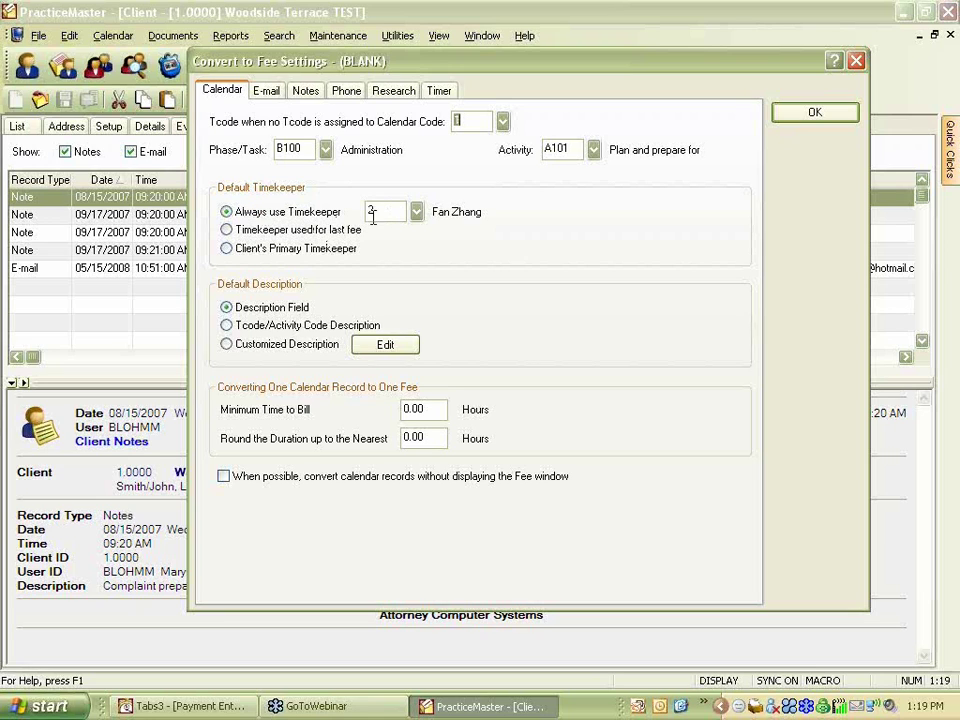
- Set the calendar default timekeeper to 4 via the Timekeeper Lookup
left_click(416, 212)
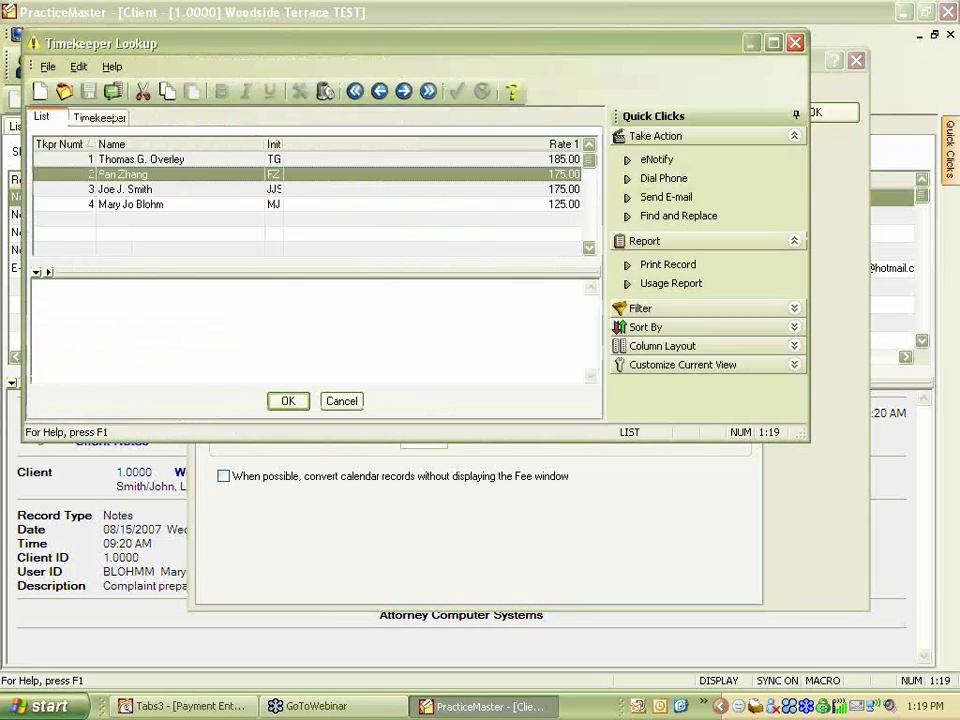
left_click(158, 205)
left_click(288, 401)
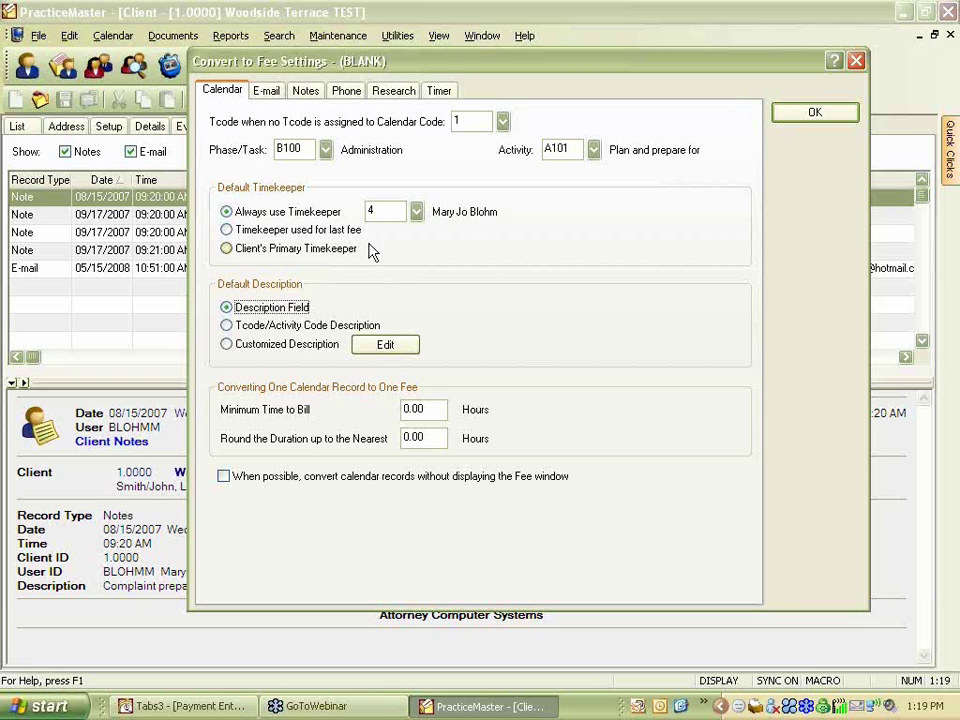
- Keep the note as fee description and set minimum time and rounding to 0.10 hours
left_click(262, 308)
left_click_drag(431, 415, 364, 420)
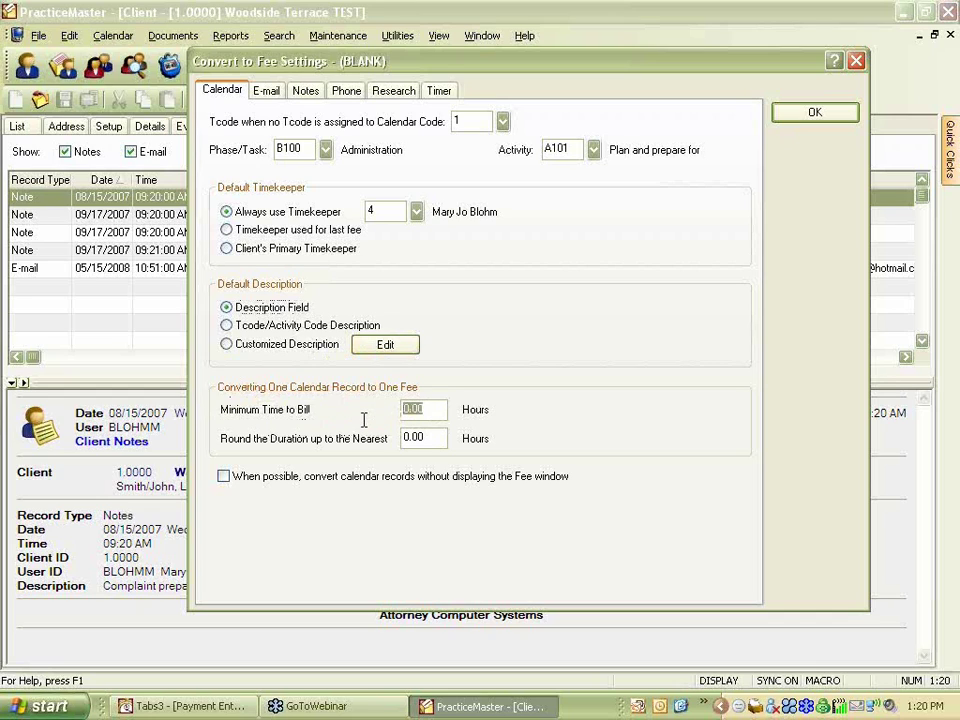
type("0.1")
double_click(421, 438)
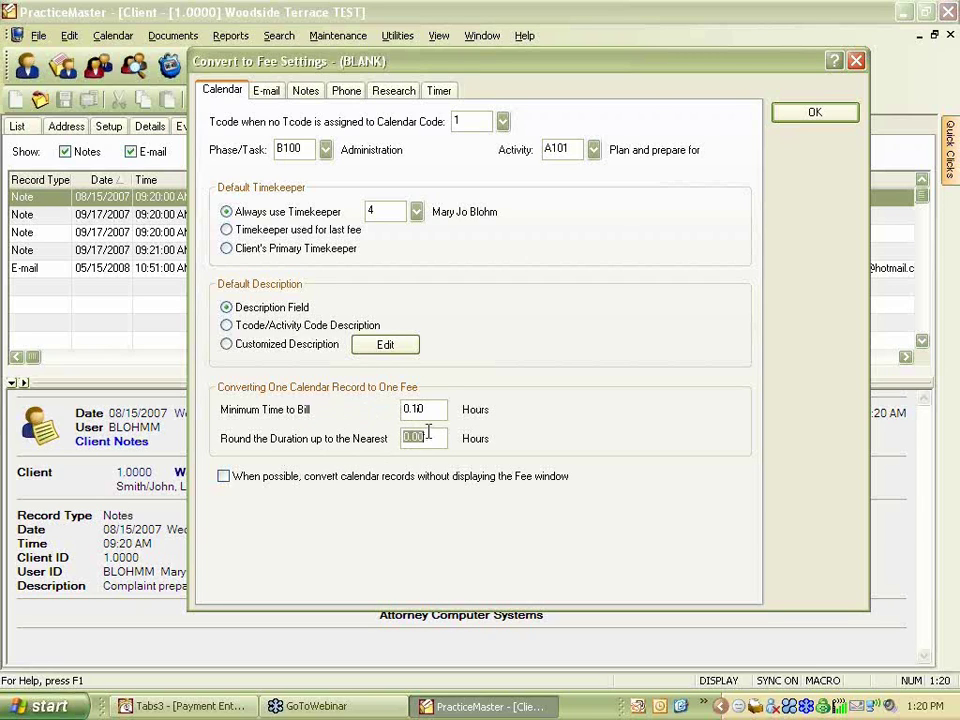
type("0.10")
key("Tab")
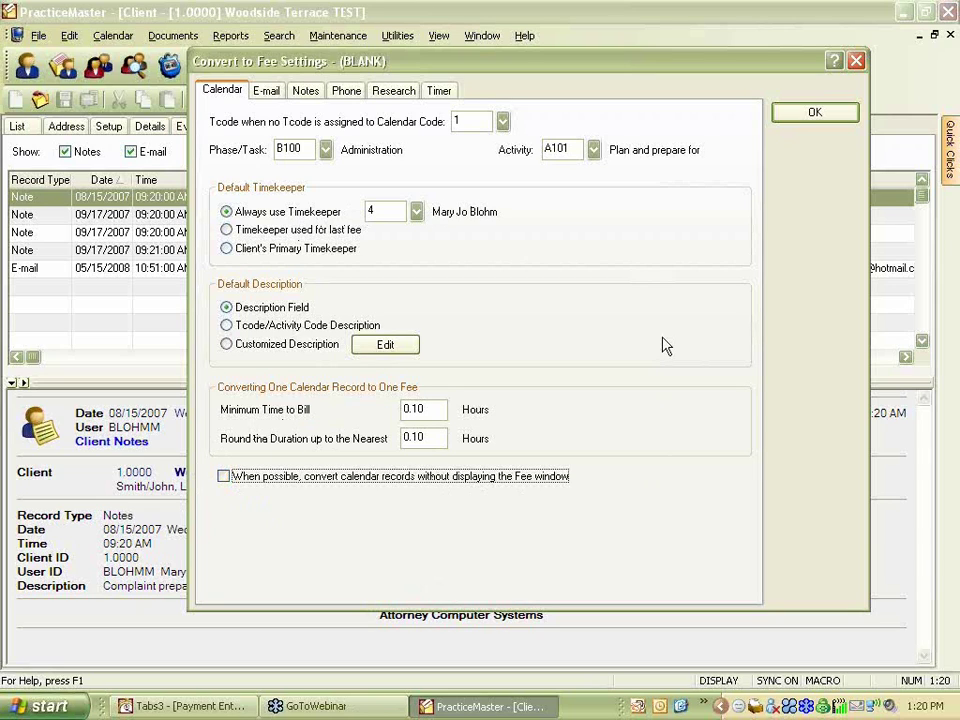
- Review the E-mail, Notes, Phone, Research and Timer tabs, then close the settings with OK
left_click(267, 91)
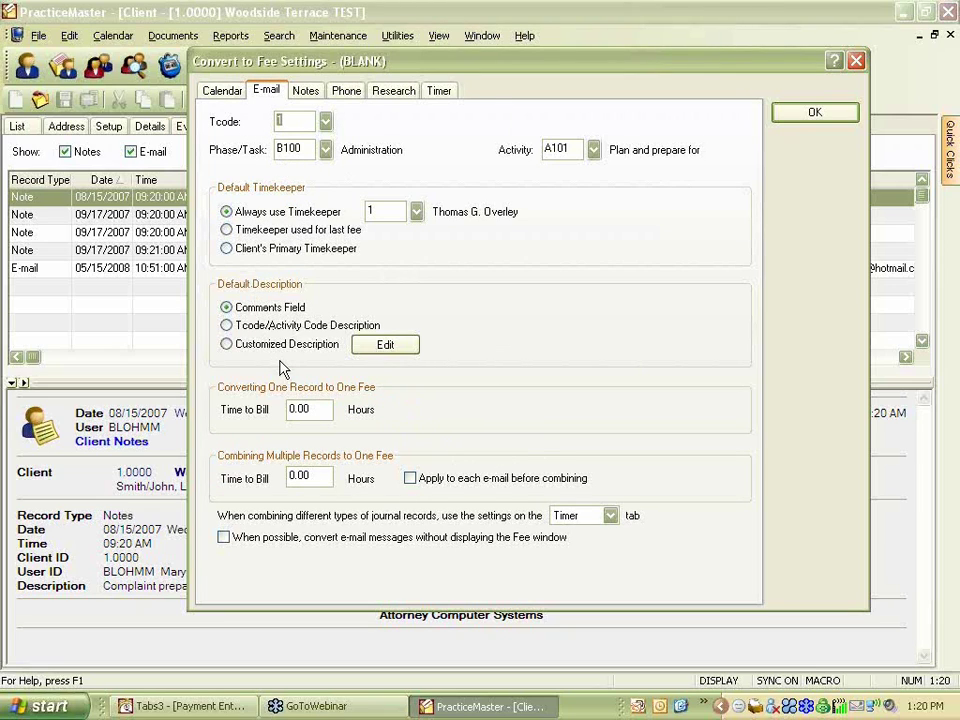
left_click(320, 408)
left_click(306, 92)
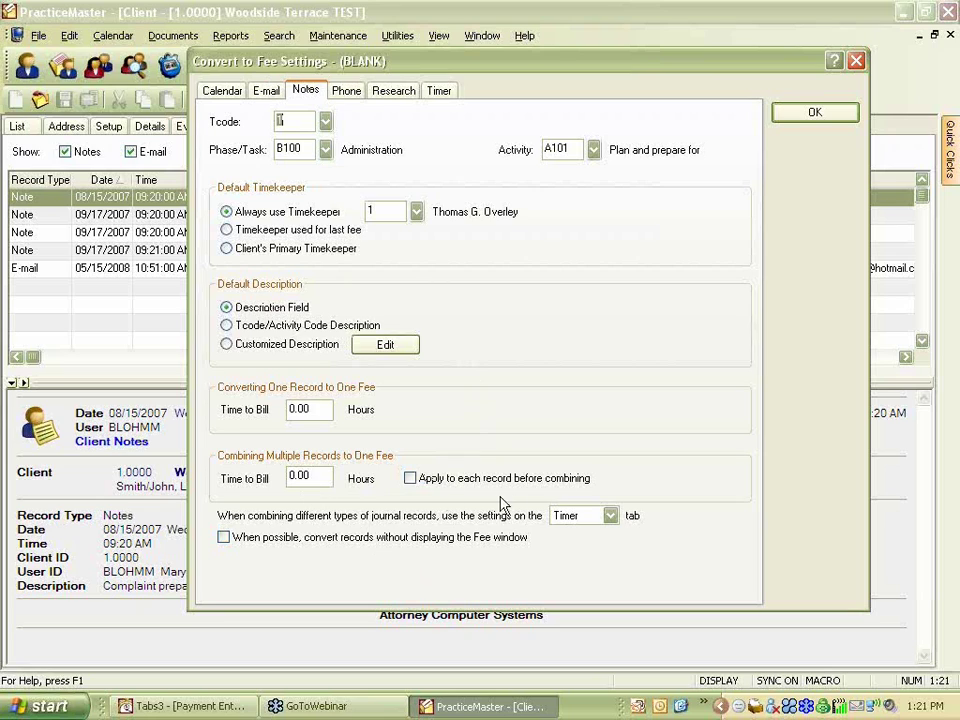
left_click(347, 91)
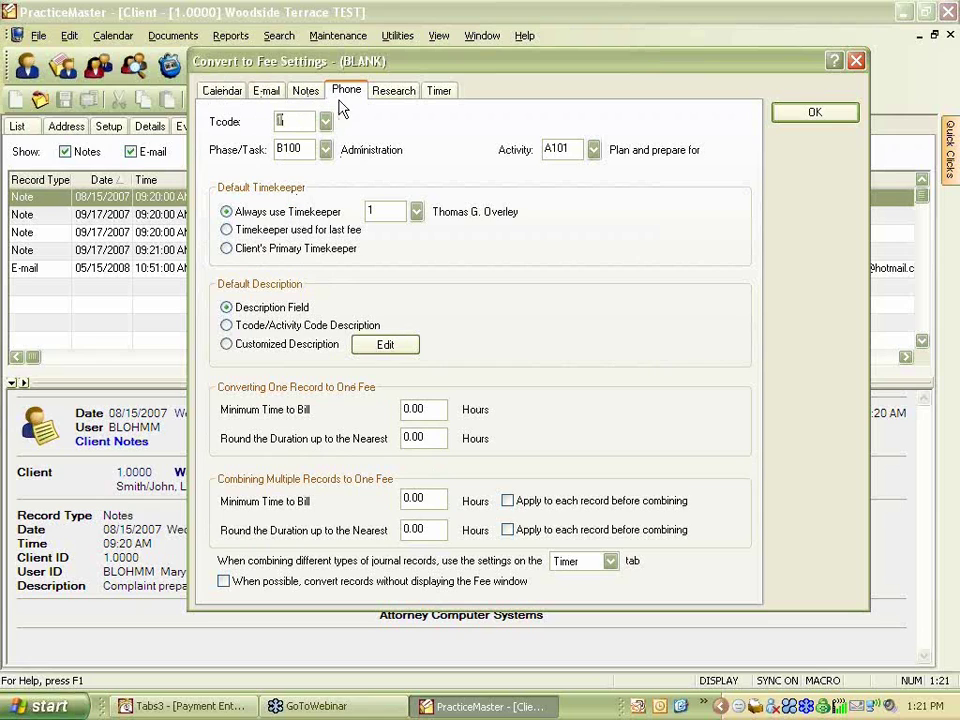
left_click(397, 92)
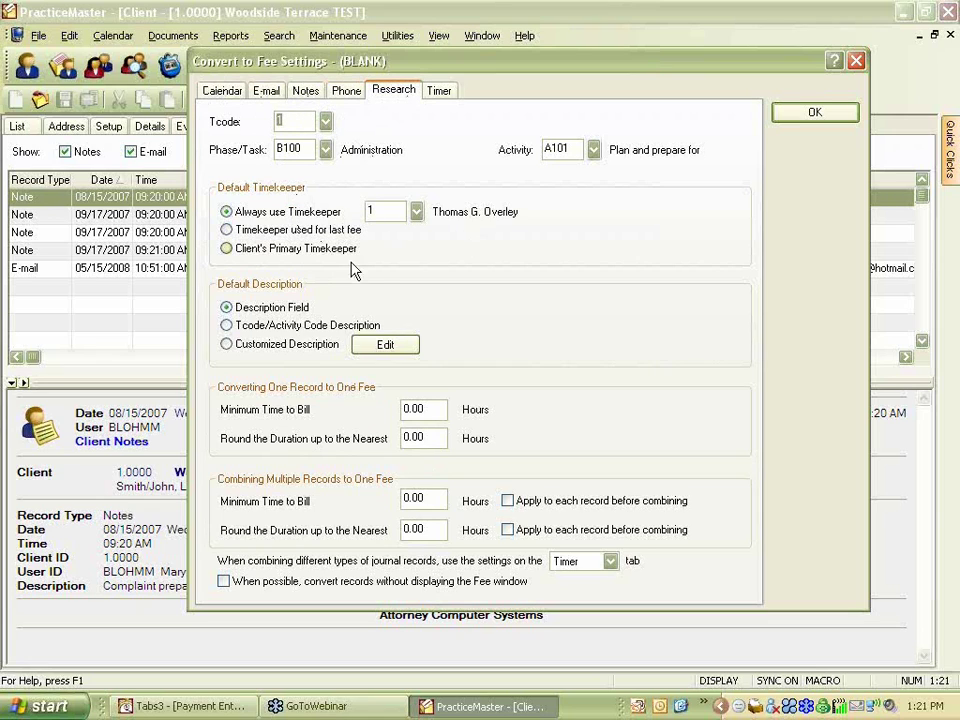
left_click(443, 94)
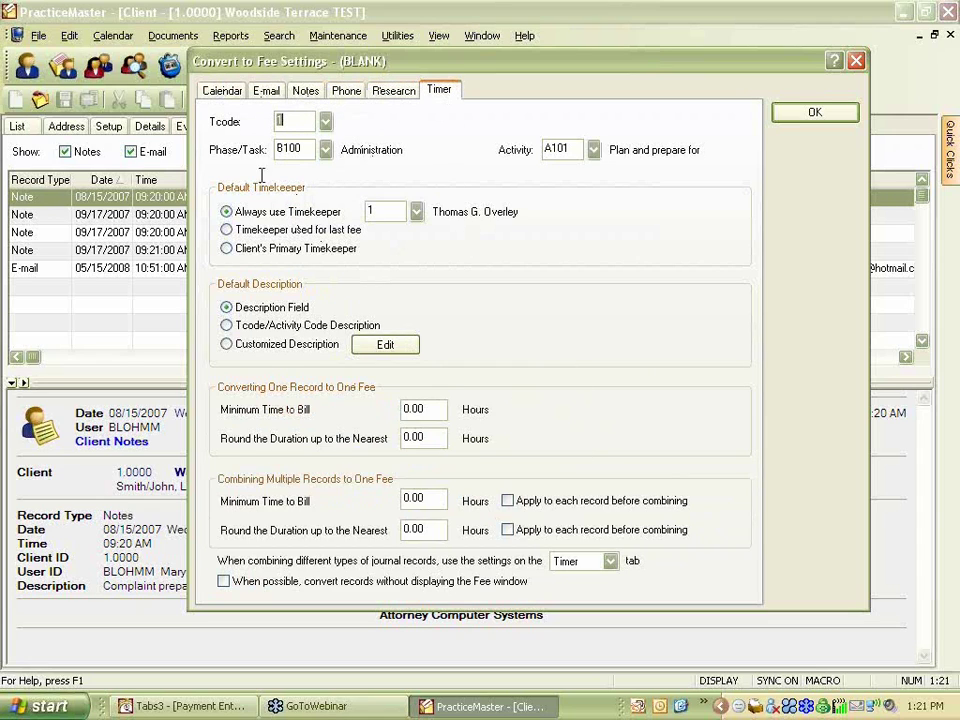
left_click(793, 117)
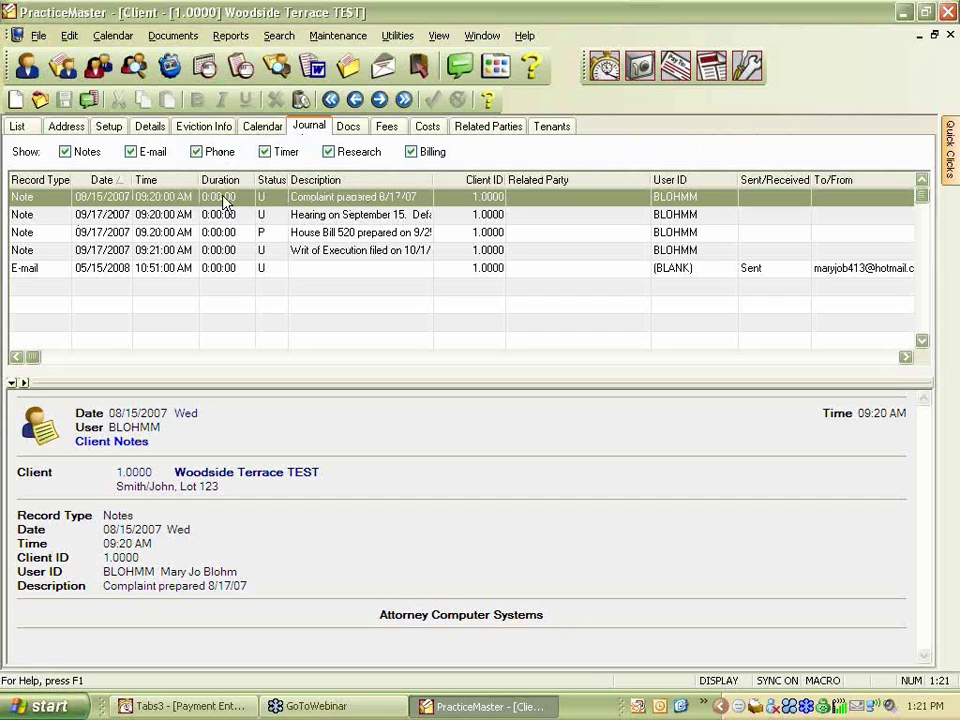
left_click(232, 203)
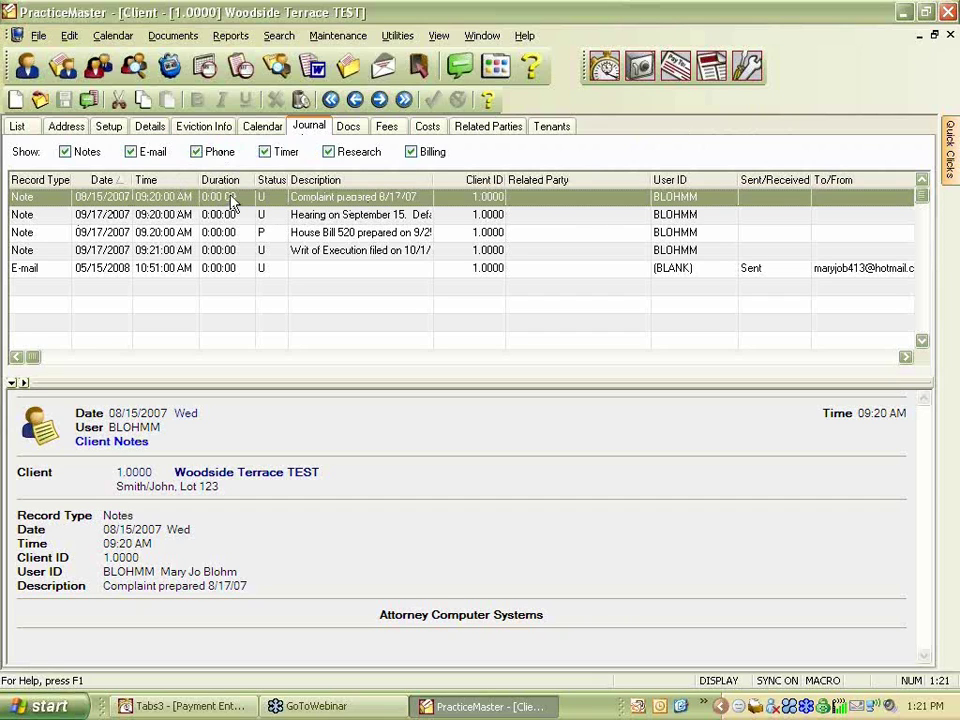
mouse_move(950, 150)
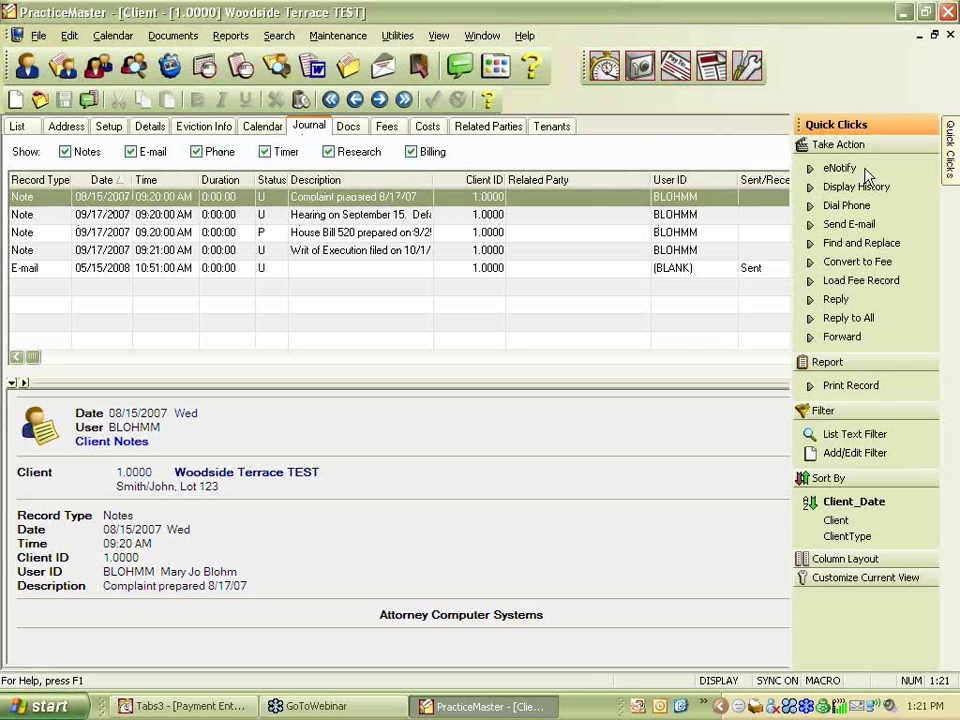
left_click(795, 262)
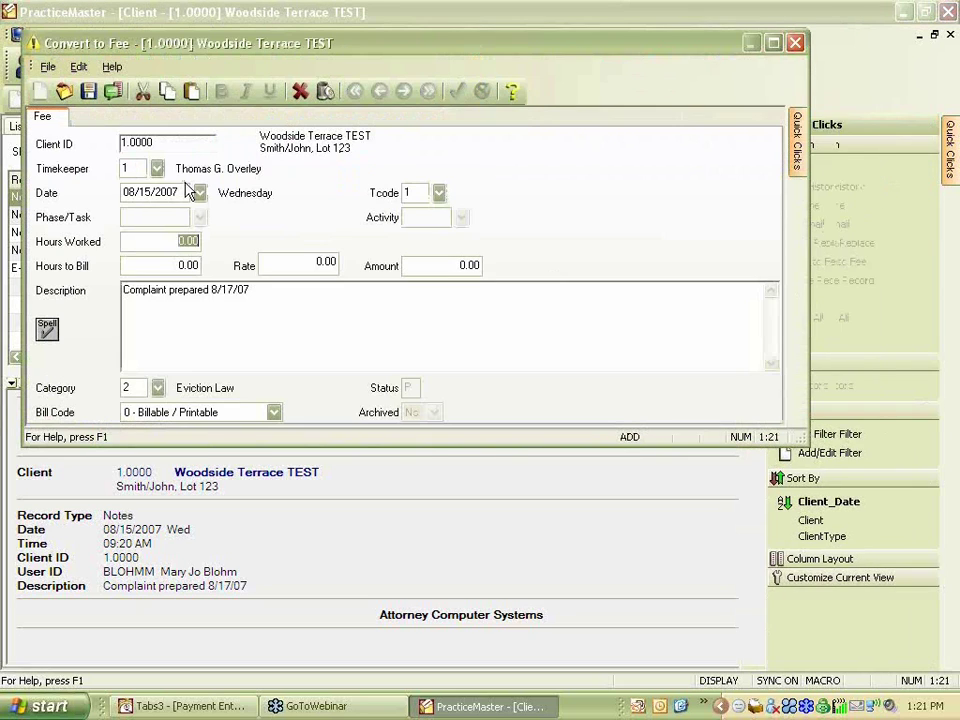
key("Escape")
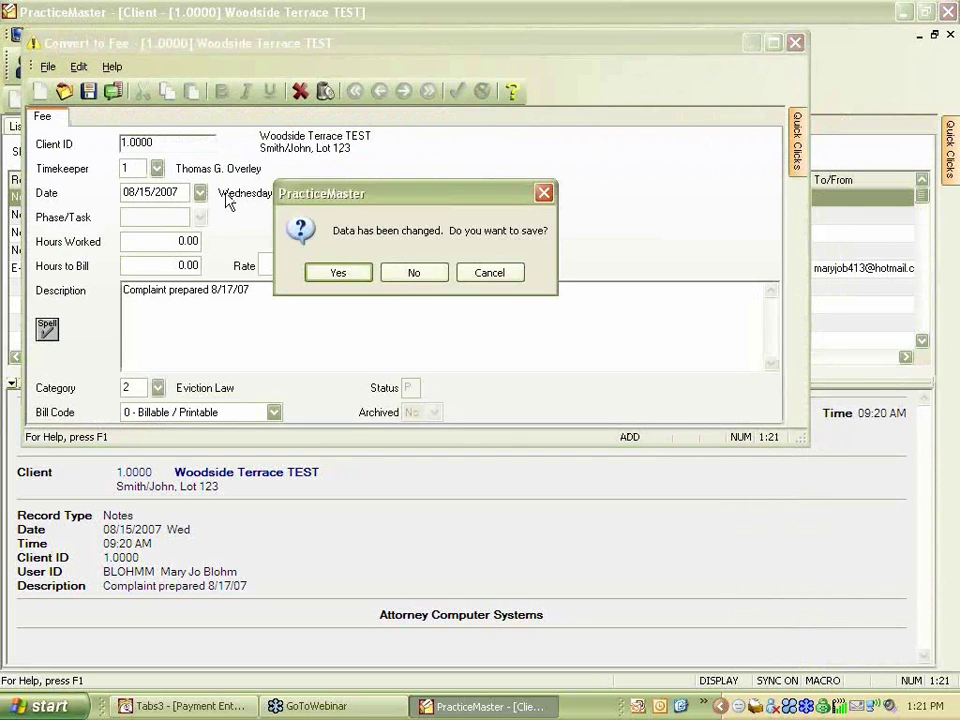
left_click(411, 272)
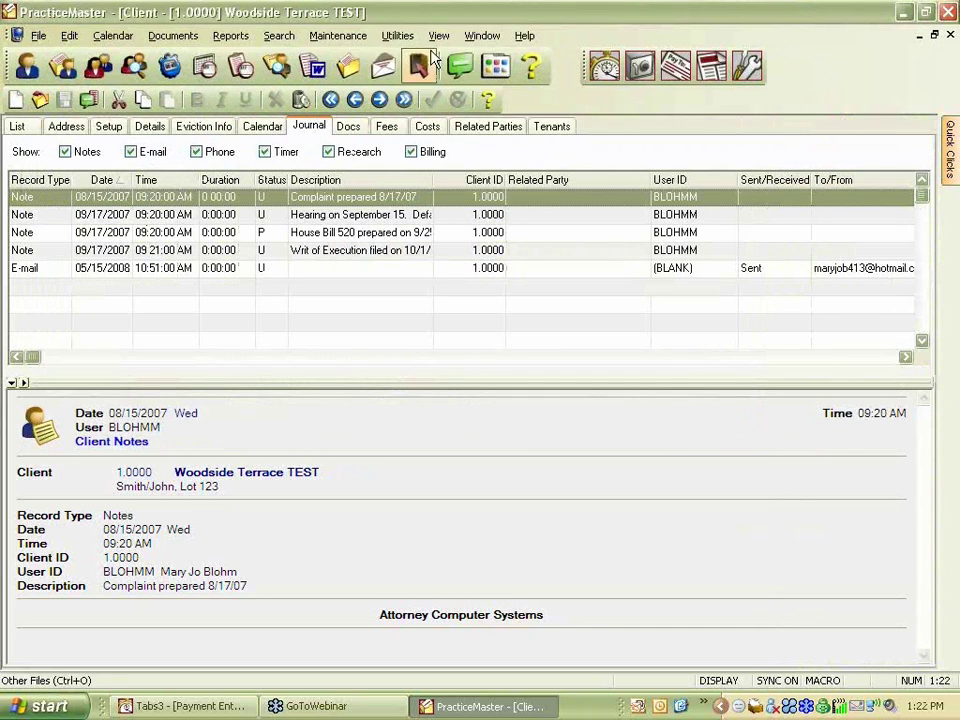
- Open Convert to Fee Settings from Maintenance > Preferences
left_click(338, 35)
mouse_move(353, 100)
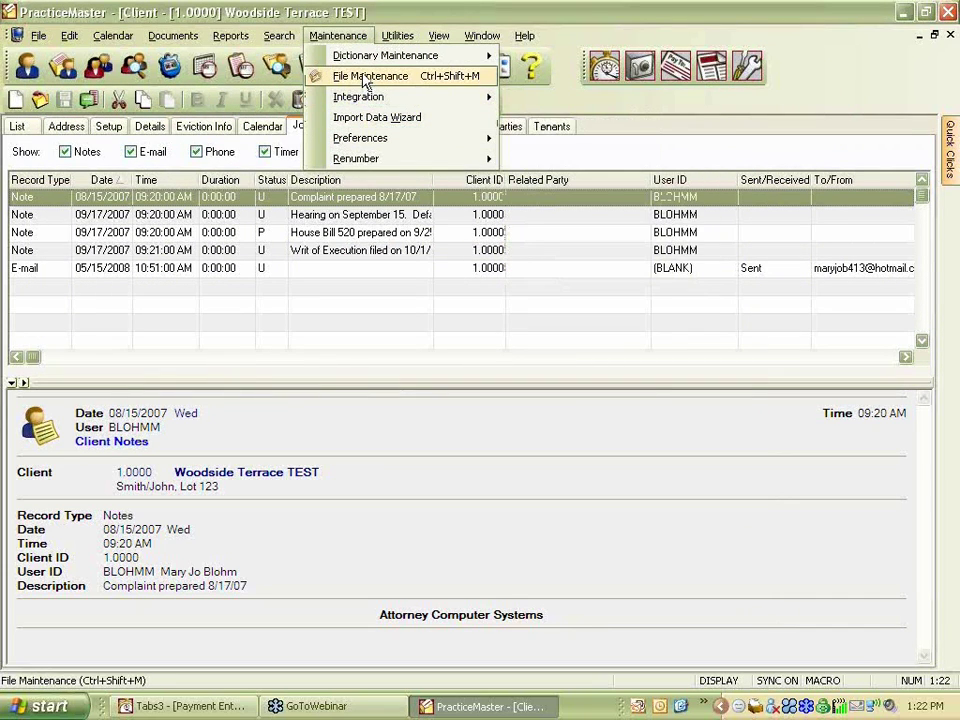
mouse_move(355, 137)
left_click(540, 143)
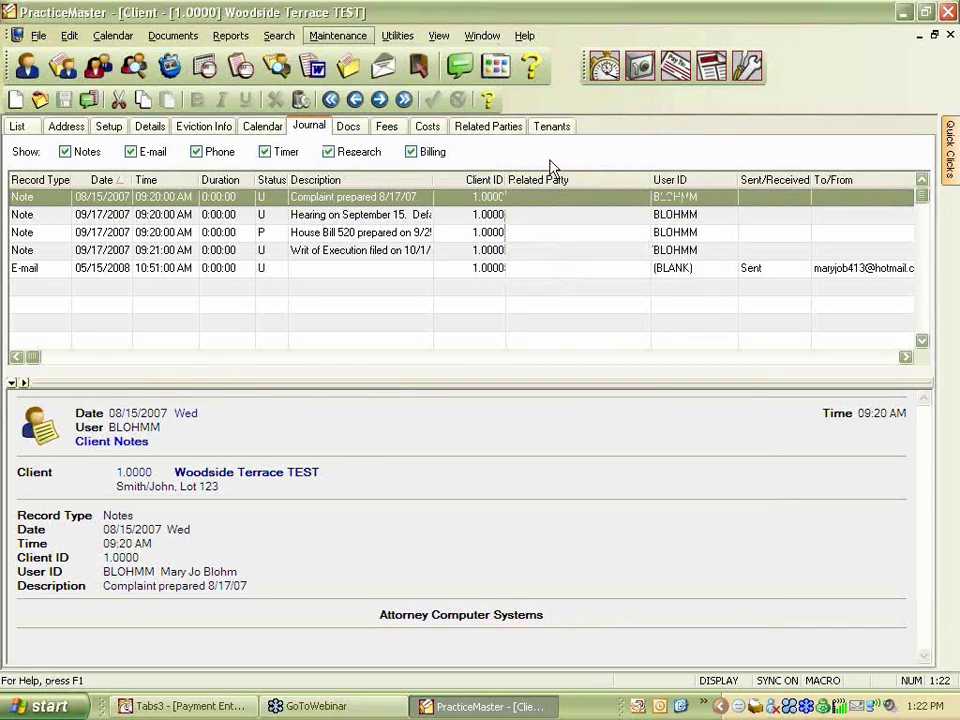
- On the Notes tab, set Always use Timekeeper to 4 and save with OK
left_click(305, 91)
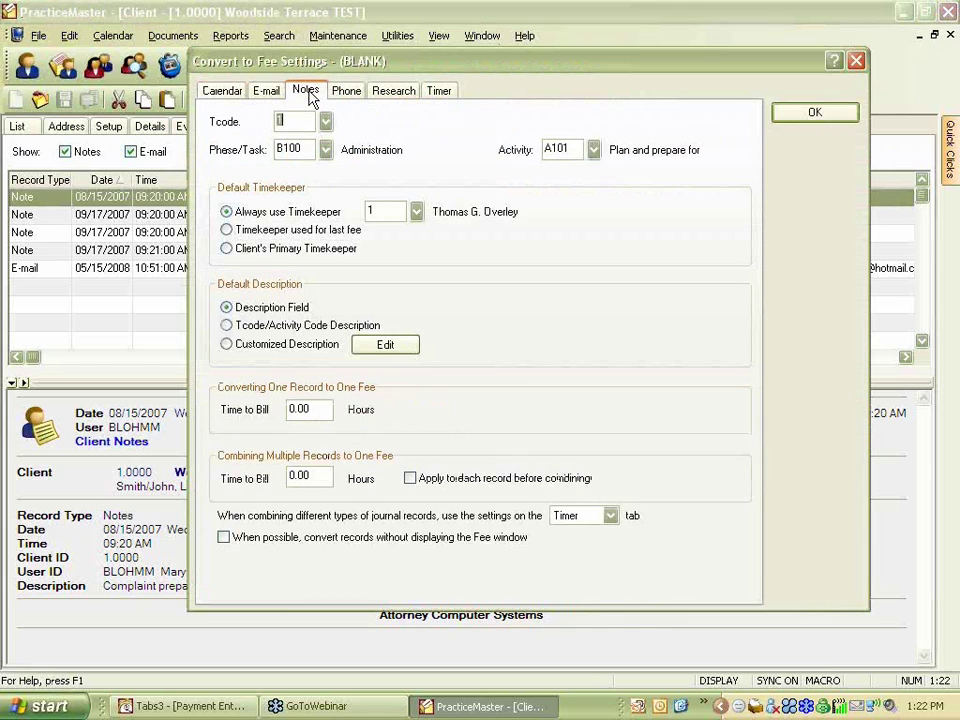
double_click(370, 210)
type("4")
key("Tab")
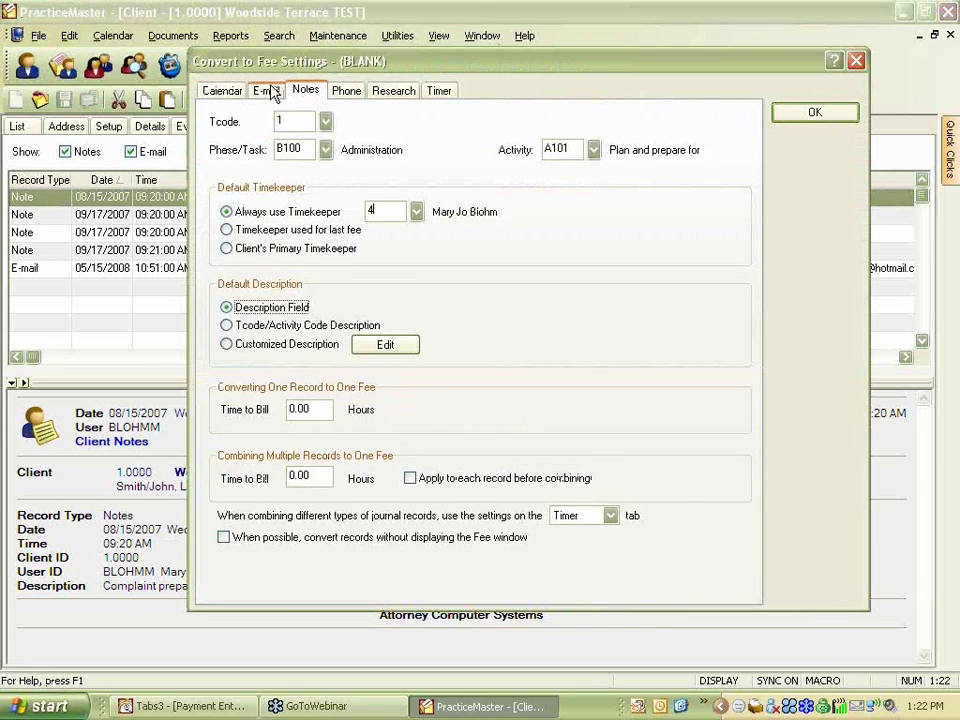
left_click(797, 120)
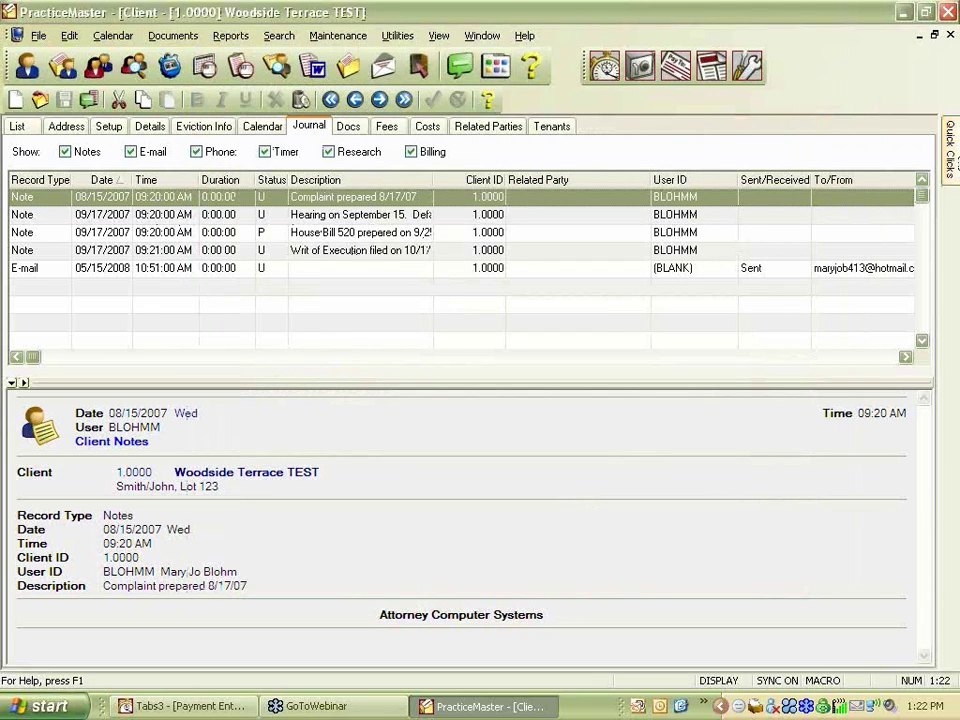
mouse_move(950, 150)
left_click(806, 261)
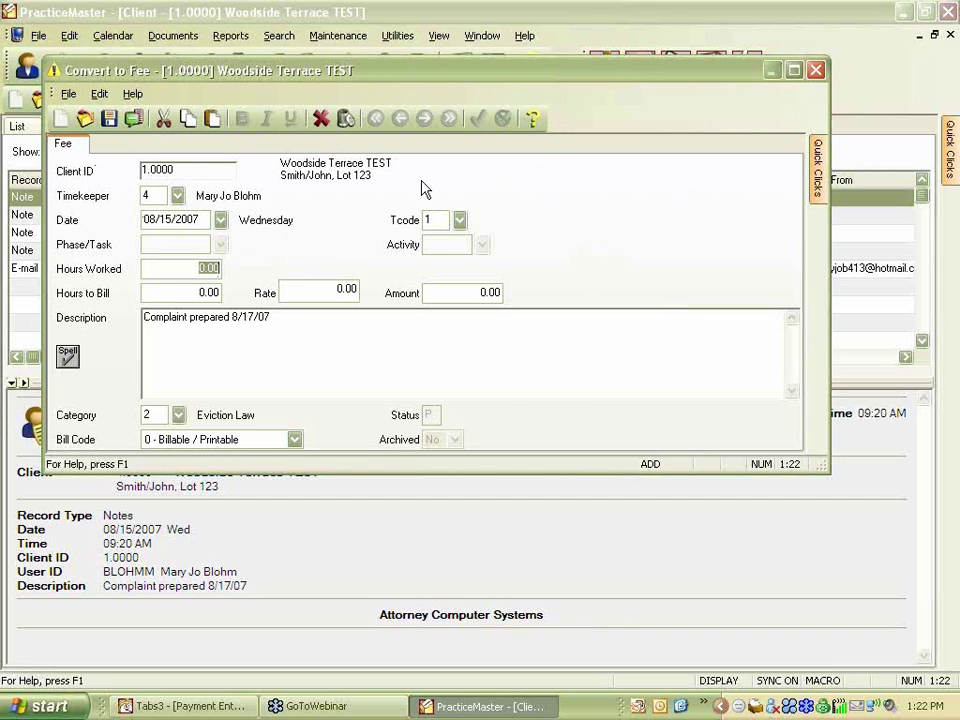
left_click(816, 70)
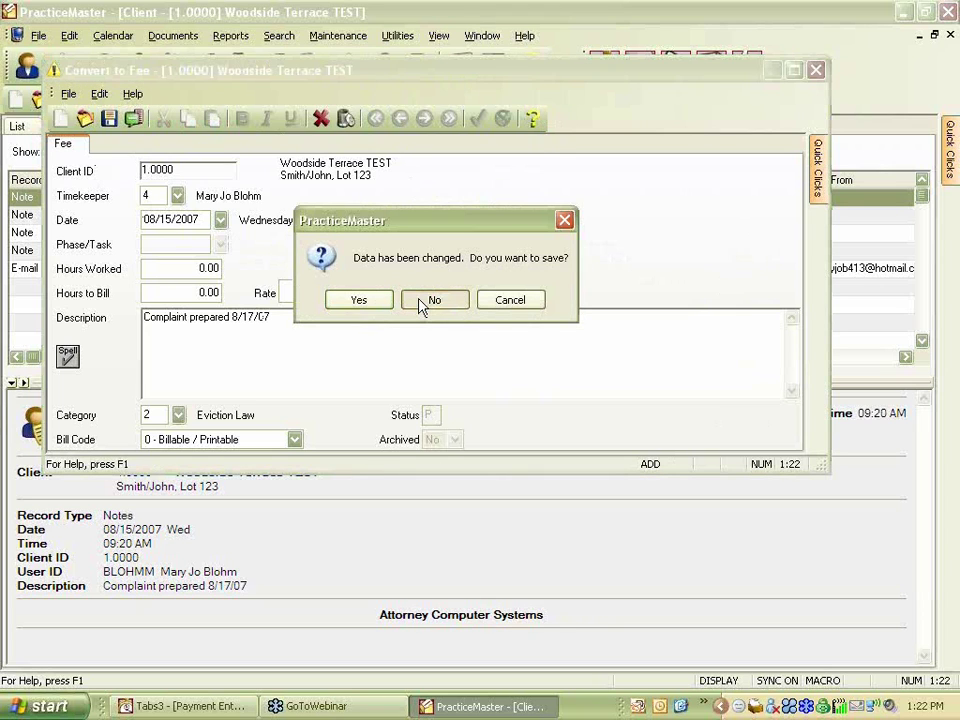
left_click(424, 298)
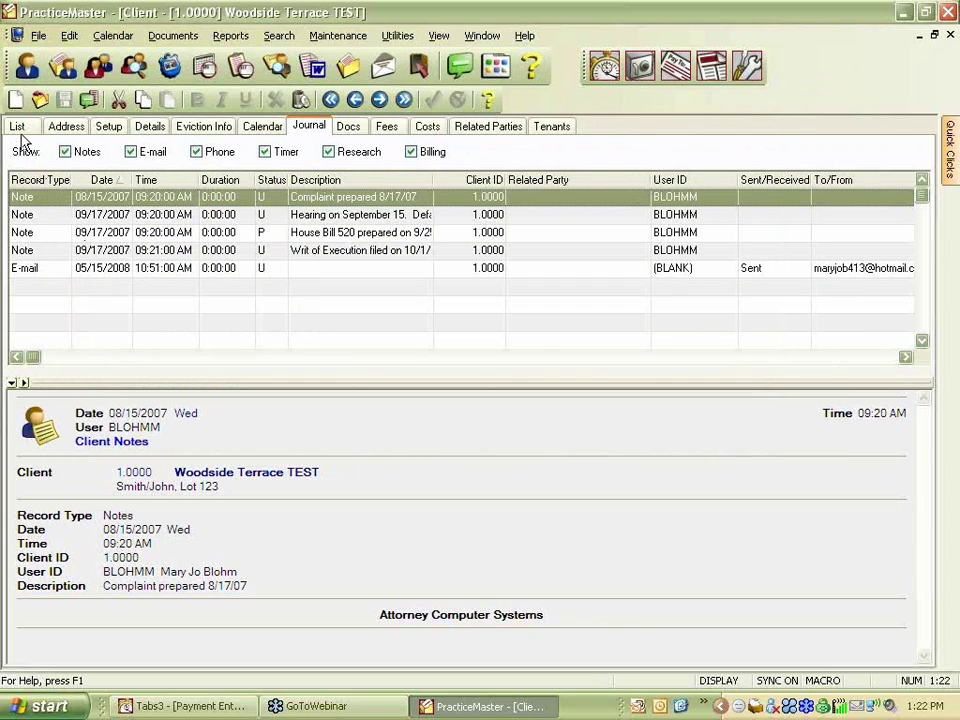
left_click(18, 127)
- After briefly opening client 1.0003, open client 2.0000 Byrne Hill-TEST's Journal tab
left_click(62, 212)
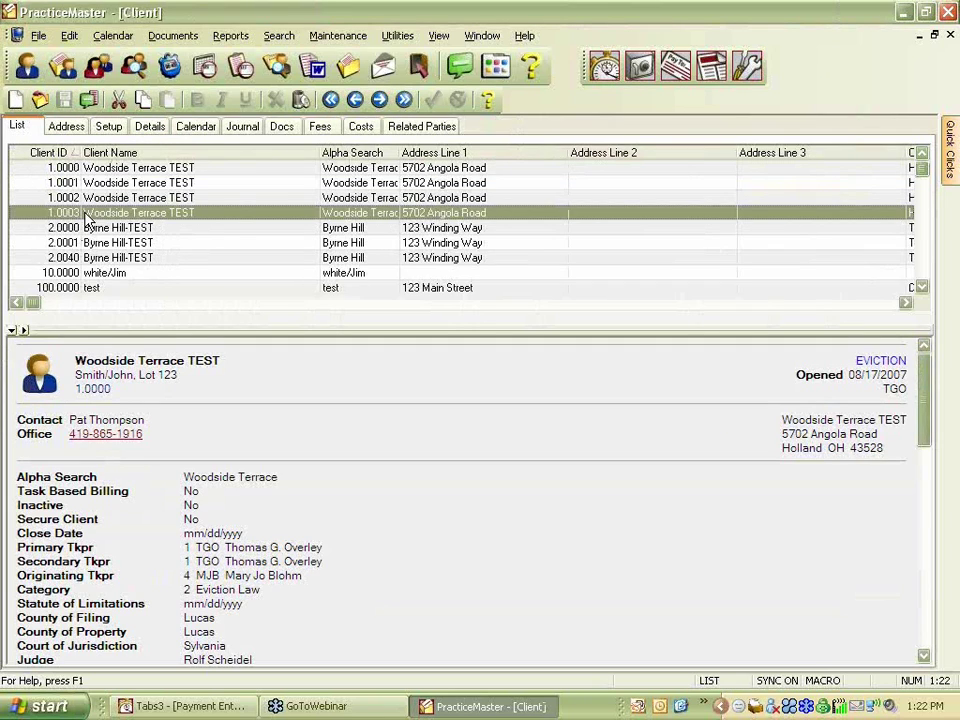
double_click(78, 213)
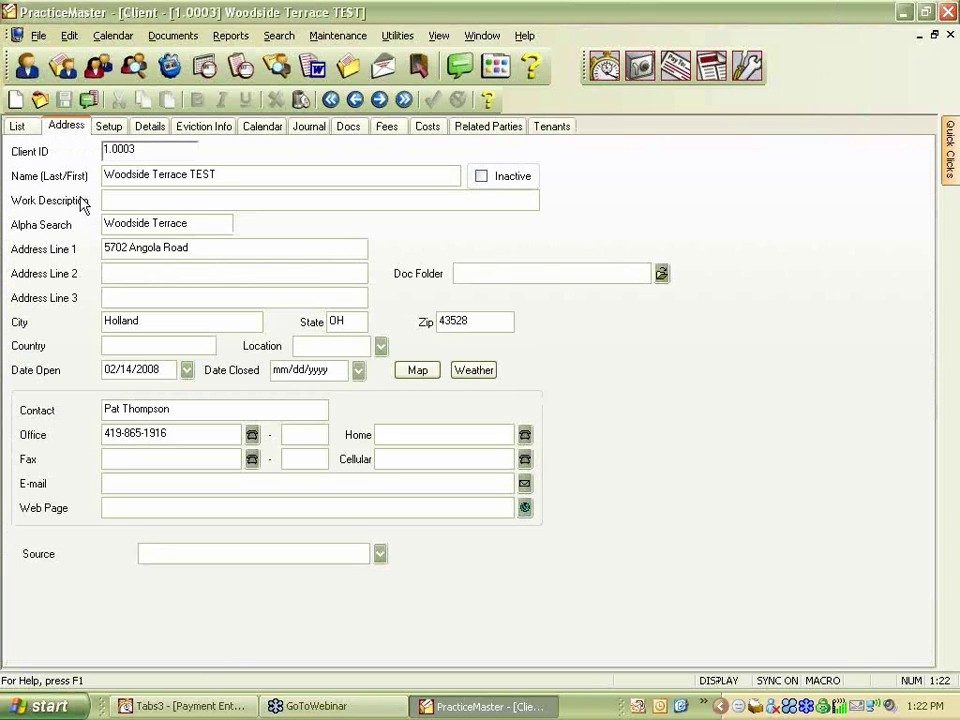
left_click(18, 127)
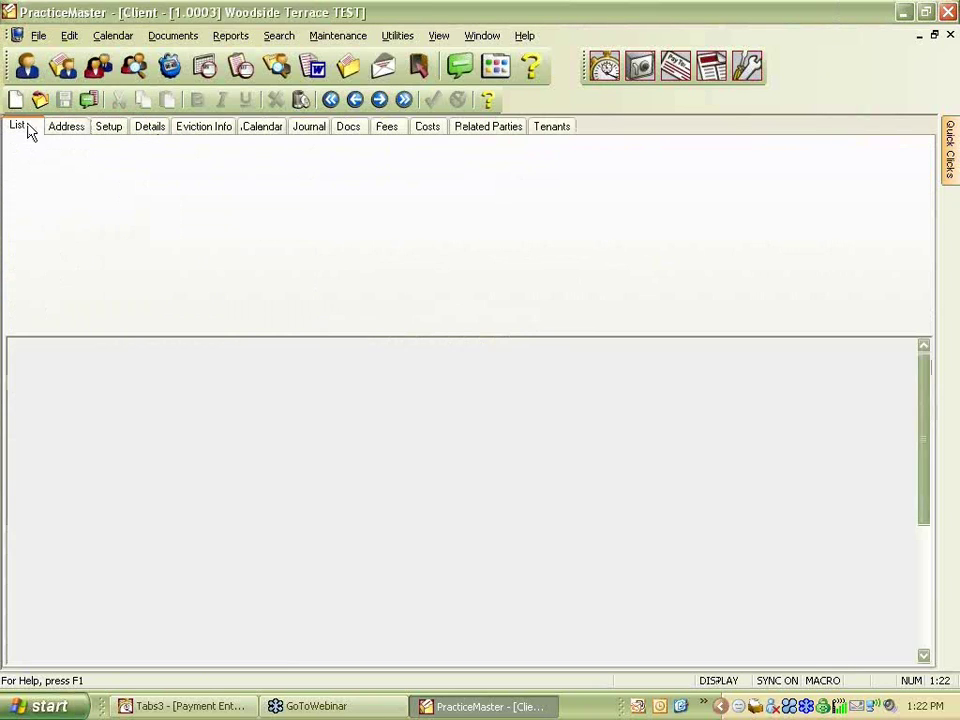
left_click(108, 228)
double_click(108, 228)
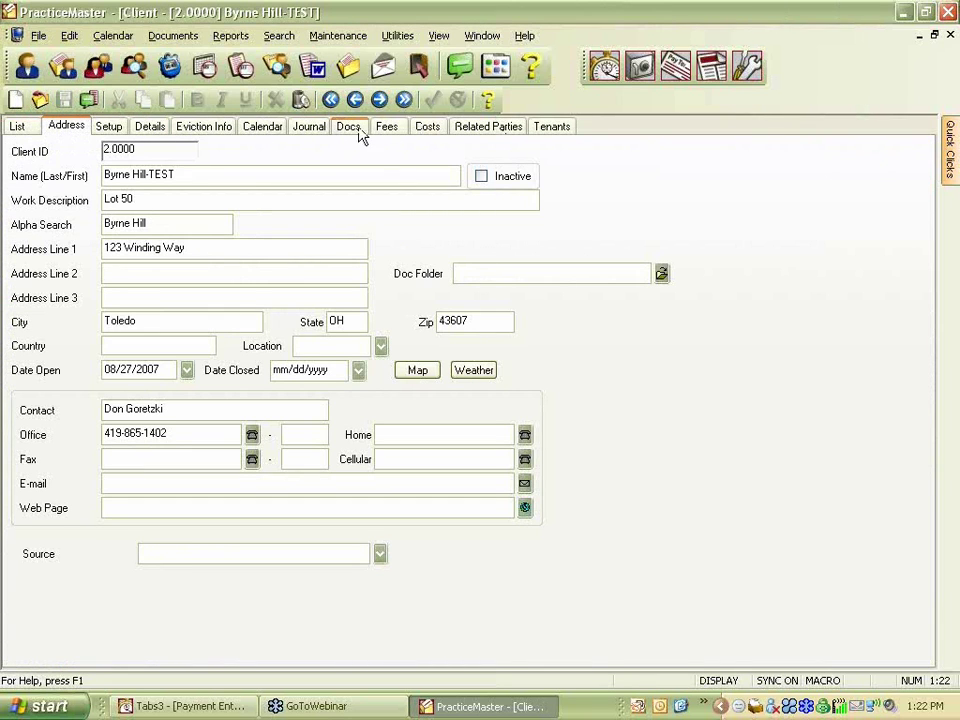
left_click(309, 126)
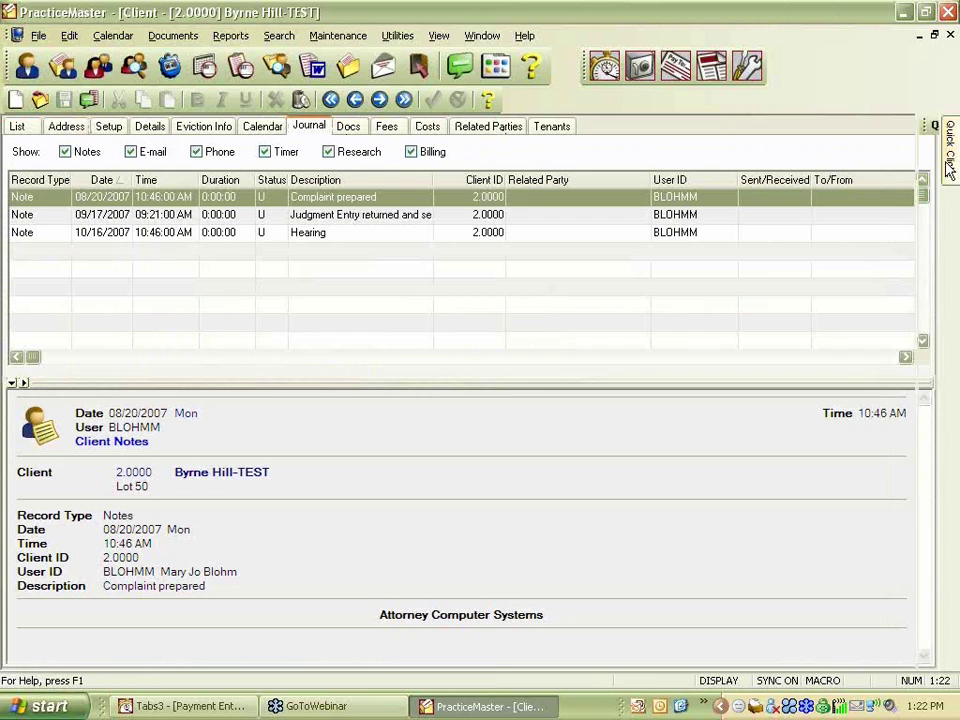
- Start a fee from the Complaint prepared note, then close it without saving the changes
mouse_move(950, 150)
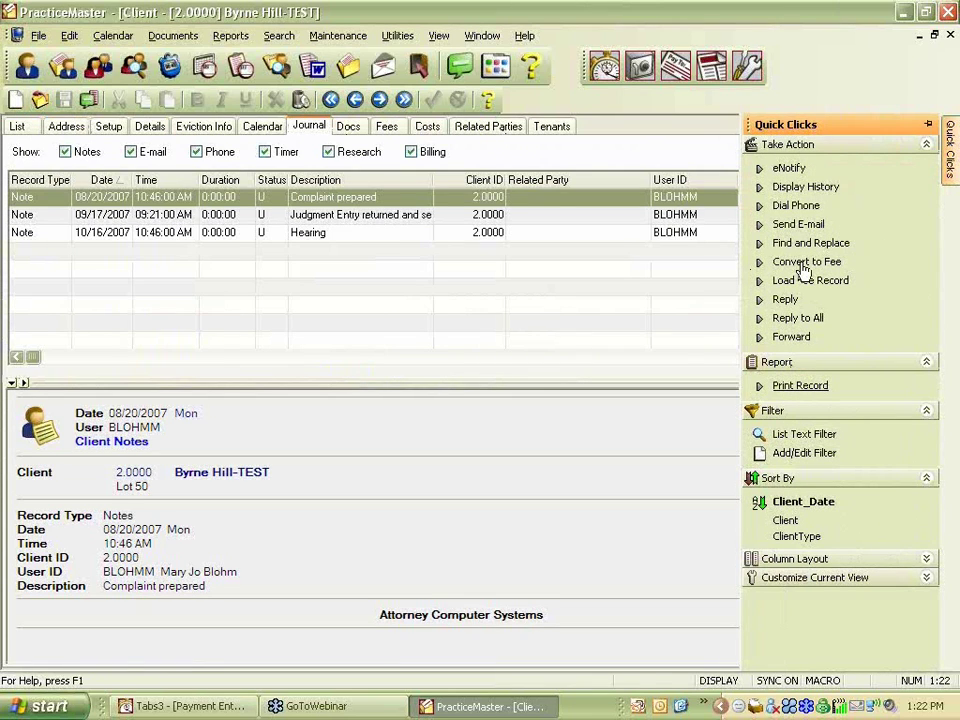
left_click(805, 262)
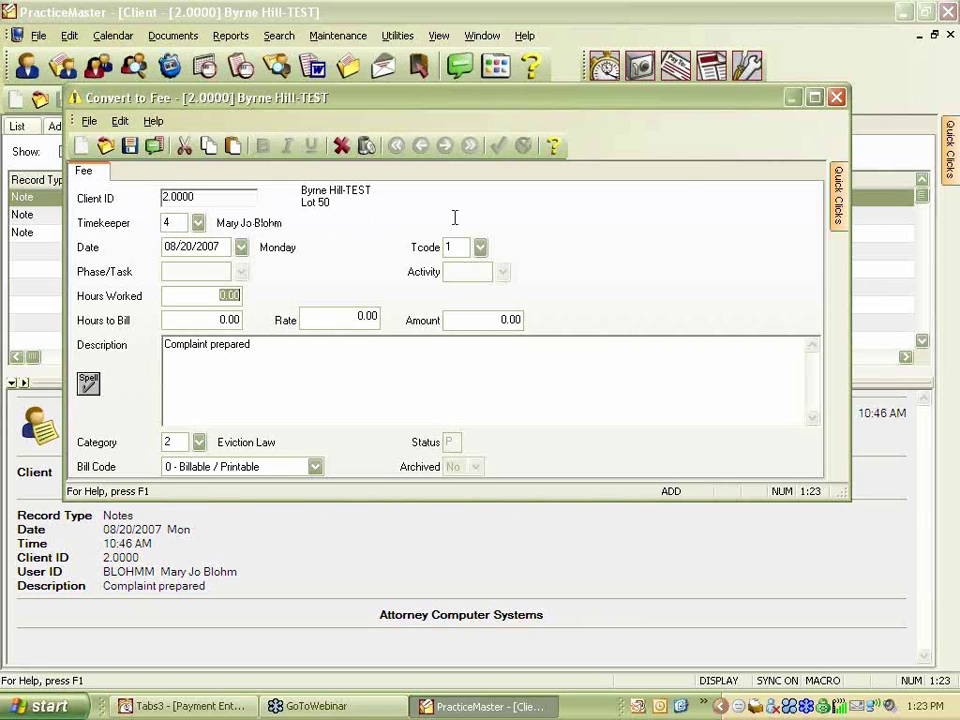
left_click(838, 98)
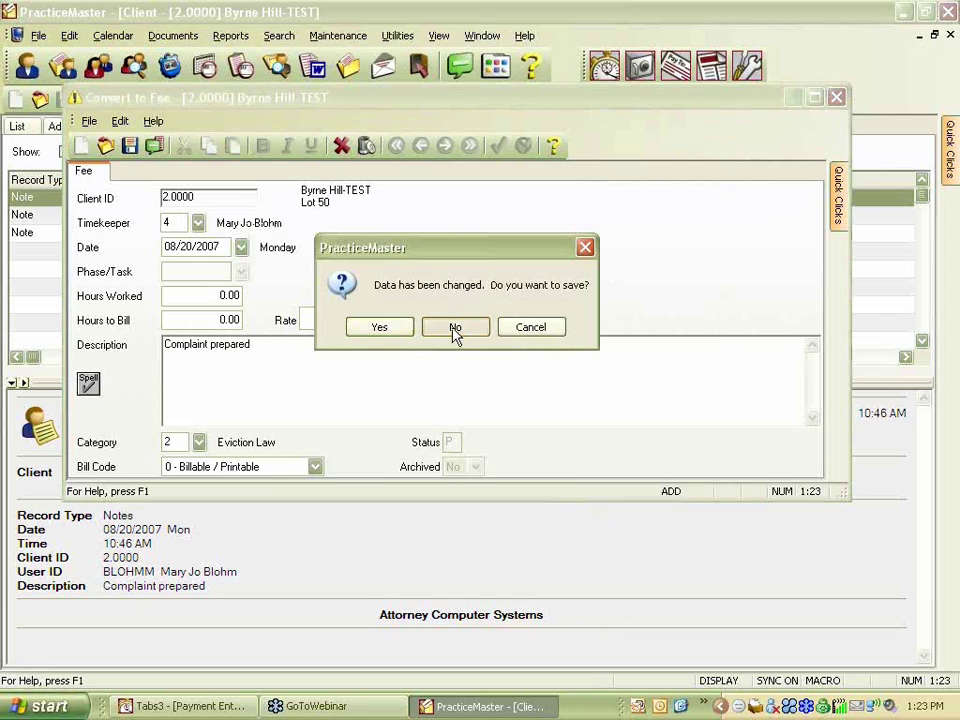
left_click(455, 328)
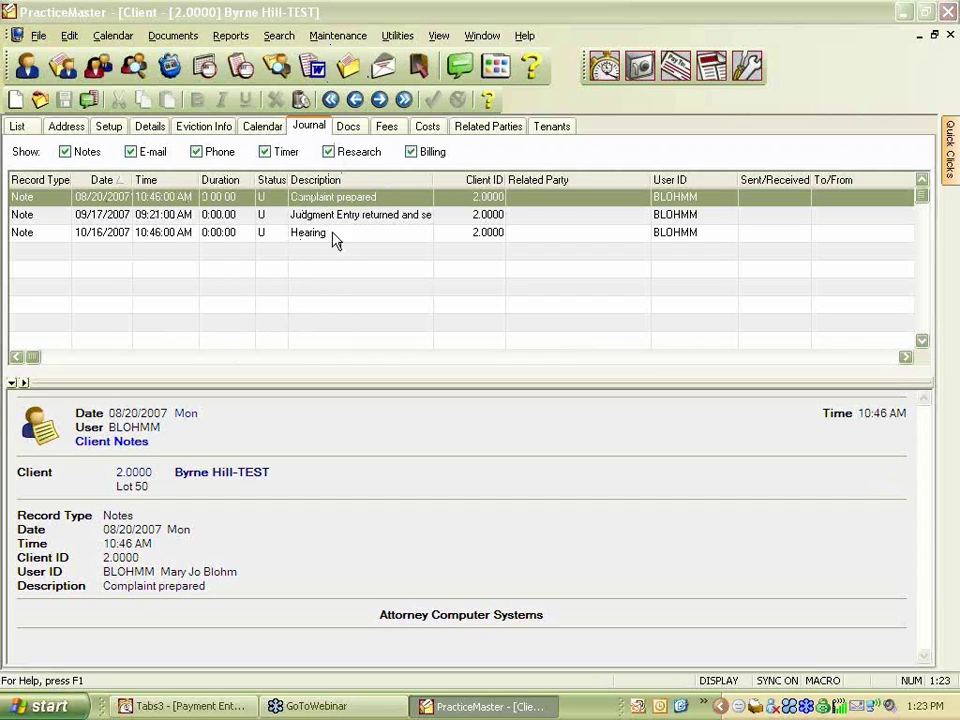
- Open Convert to Fee Settings from the Journal list's right-click menu
right_click(299, 283)
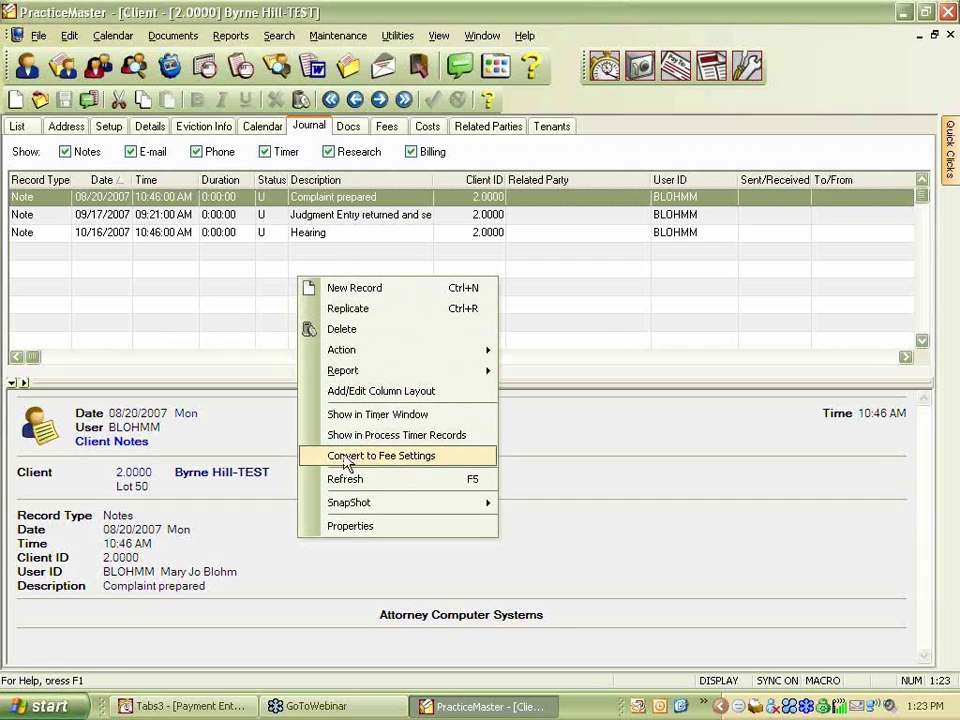
left_click(417, 465)
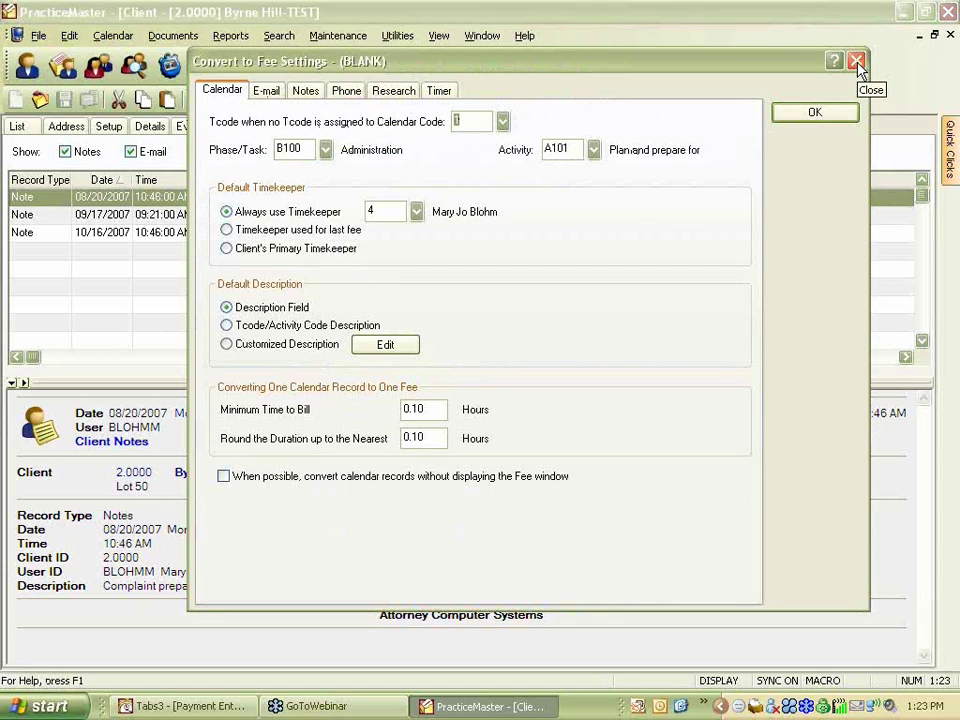
- Close the Convert to Fee Settings window without changes, returning to Byrne Hill-TEST's journal
left_click(857, 63)
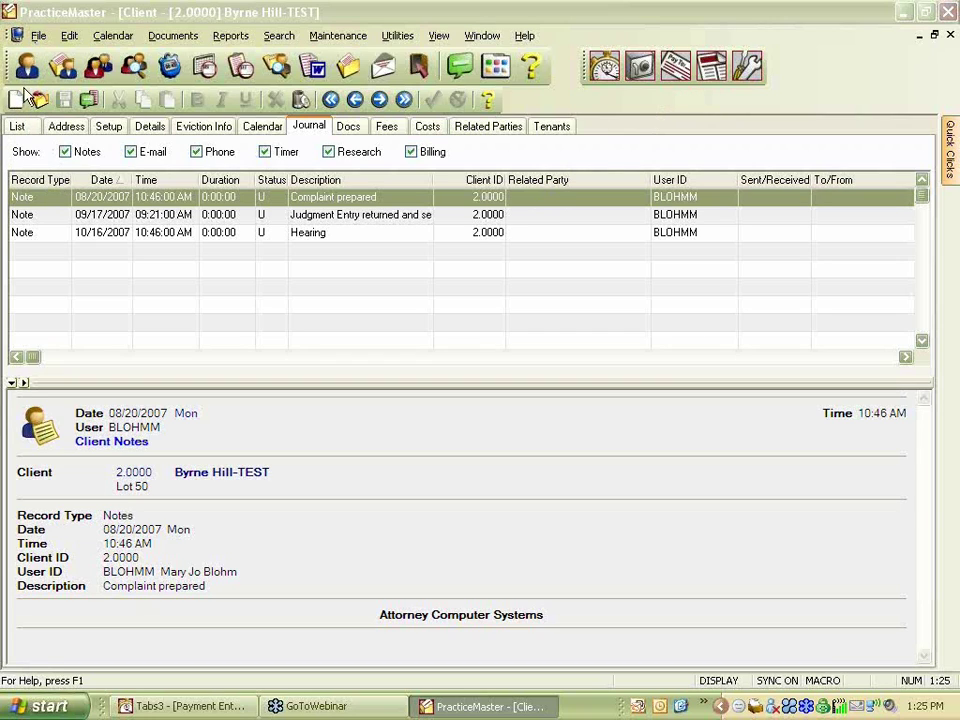
- Open the Process Timer Records window from the File menu
left_click(41, 38)
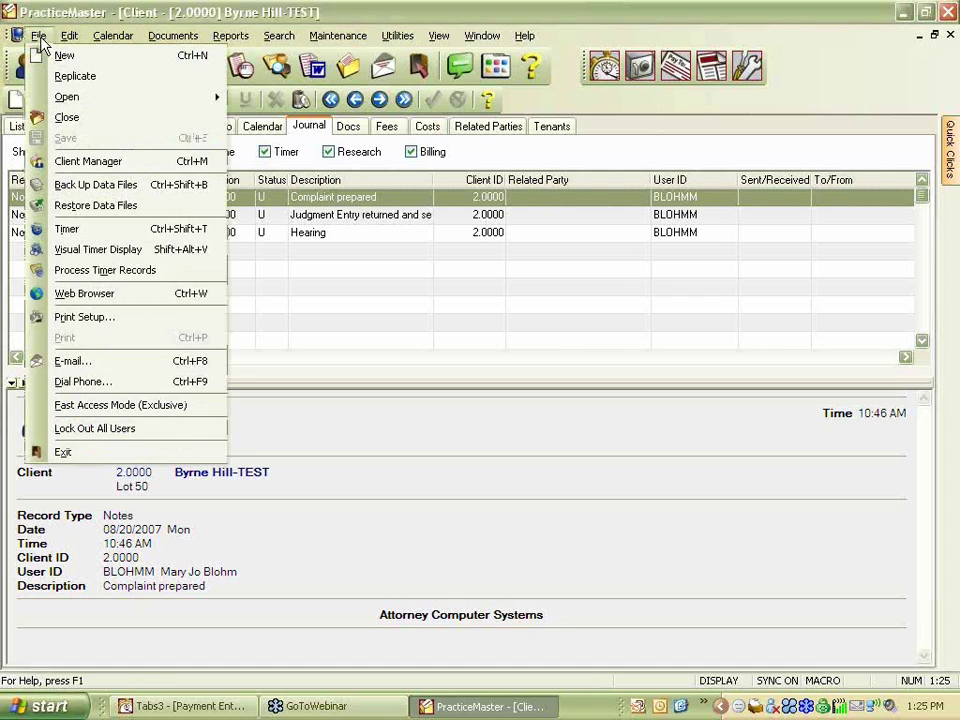
left_click(85, 276)
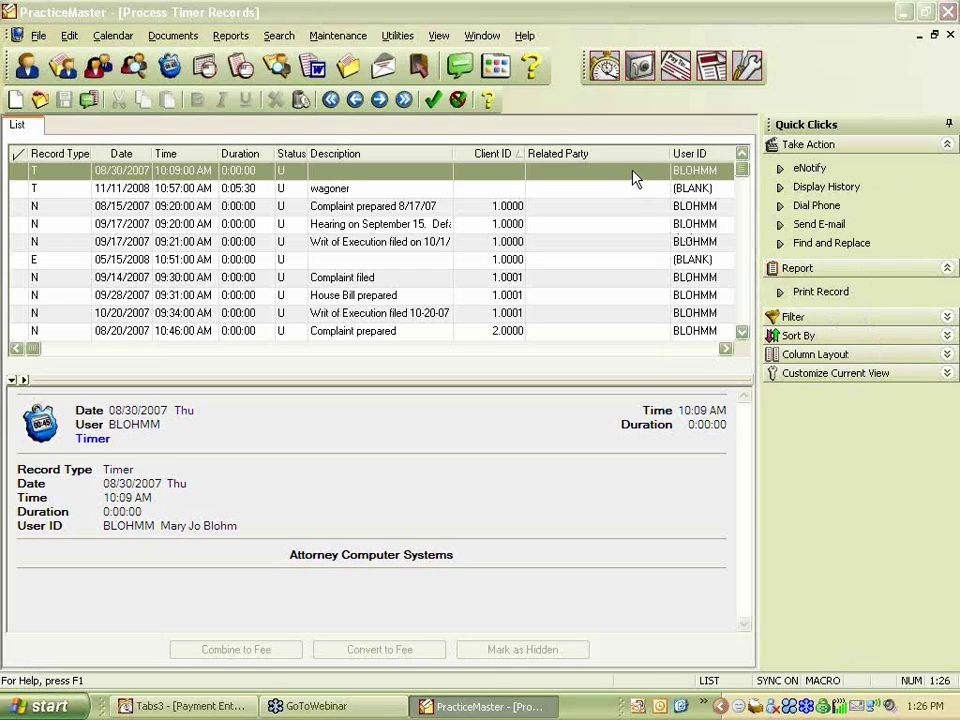
- Tick the first timer record, then close Process Timer Records to return to the journal
left_click(18, 171)
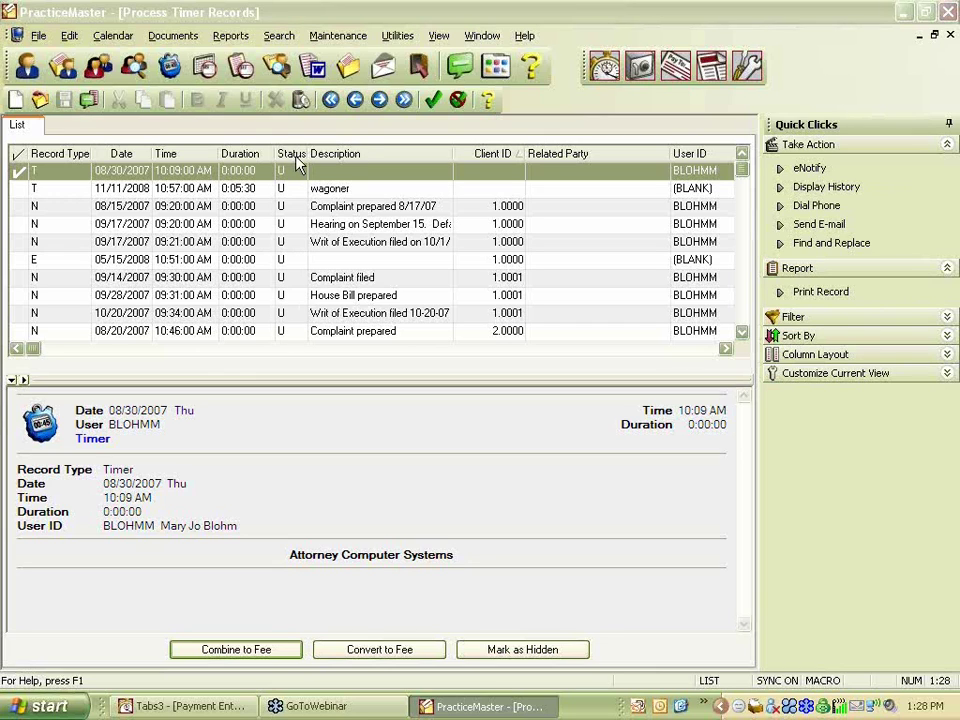
left_click(950, 36)
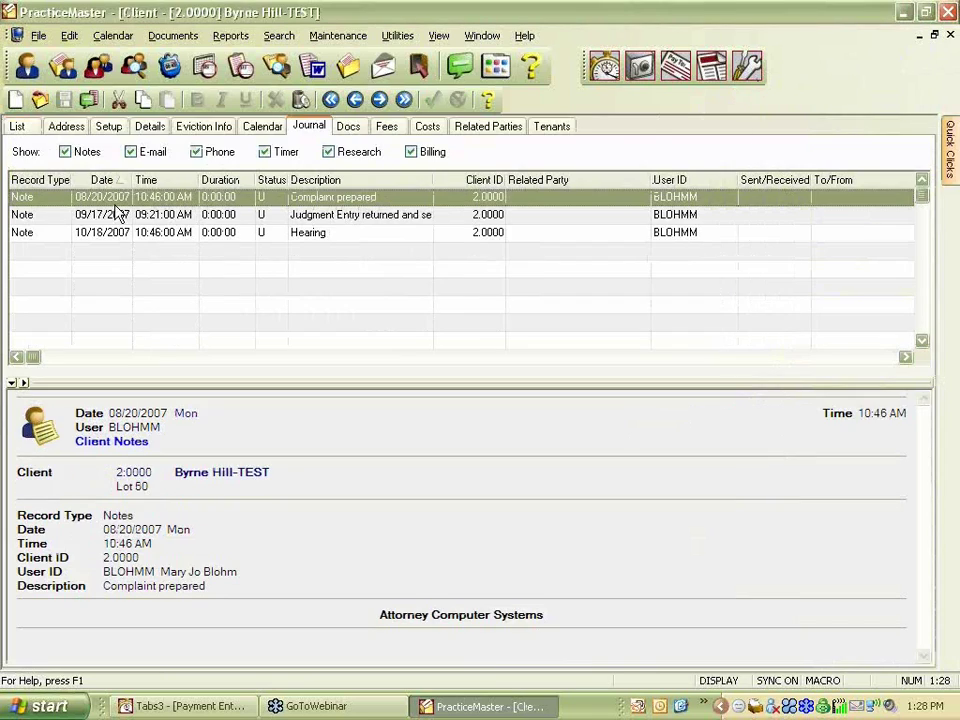
- Convert the Complaint prepared note into a 1-hour fee, save it, and close the note
double_click(257, 197)
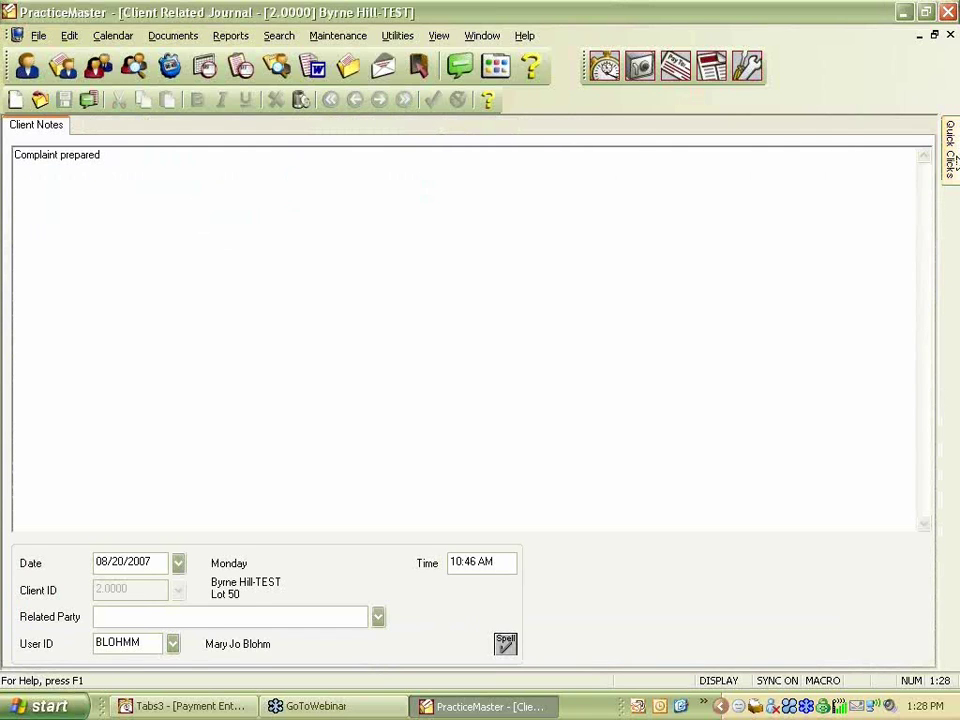
mouse_move(950, 150)
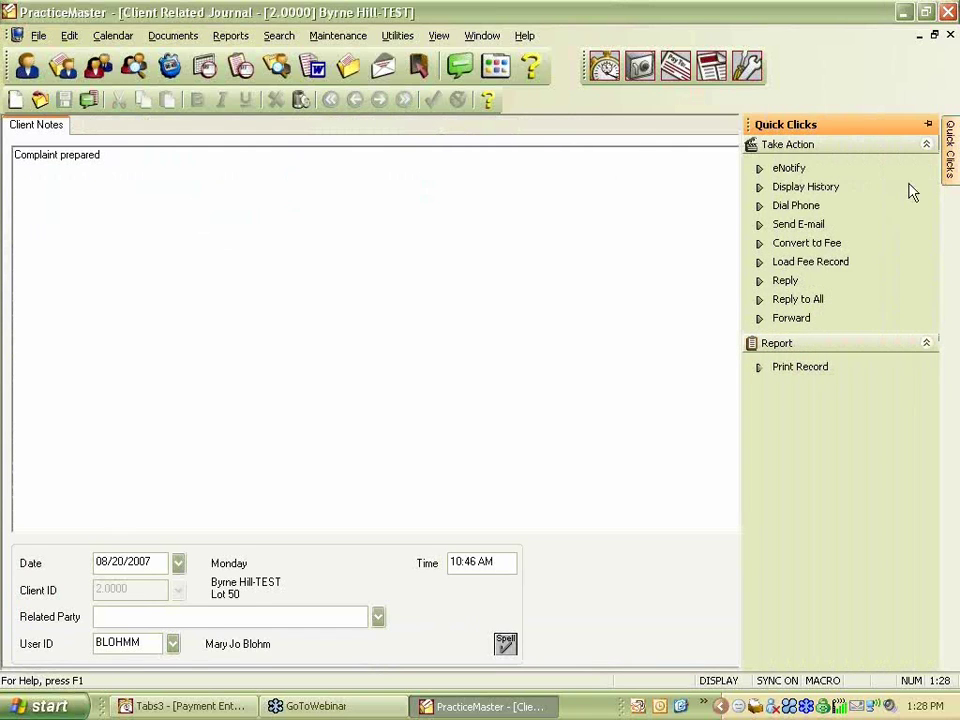
left_click(795, 243)
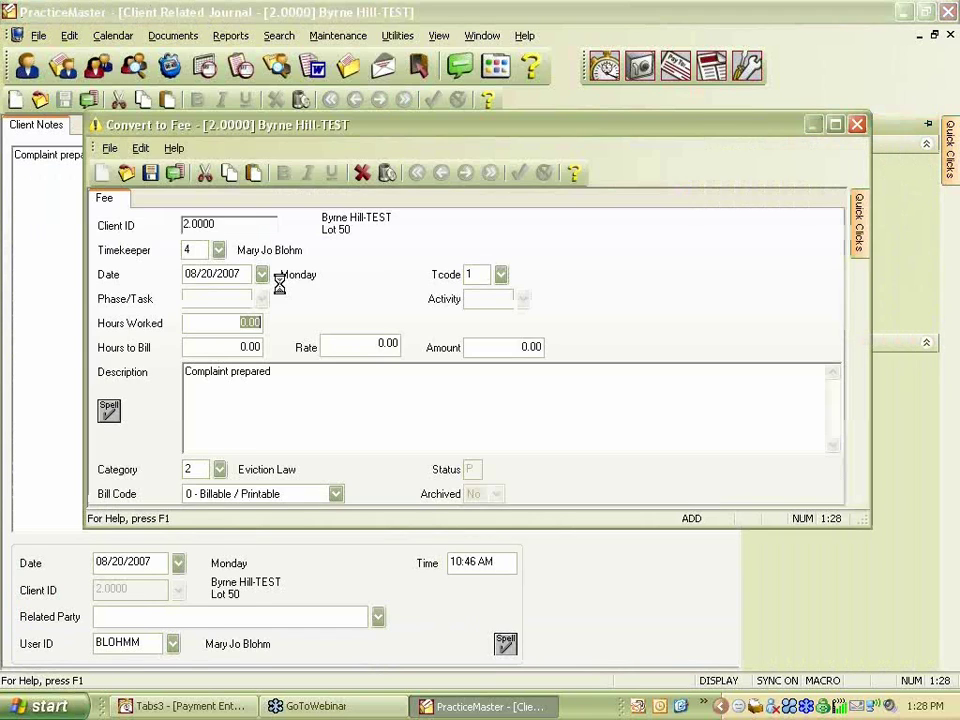
type("1")
key("Tab")
key("Tab")
key("Tab")
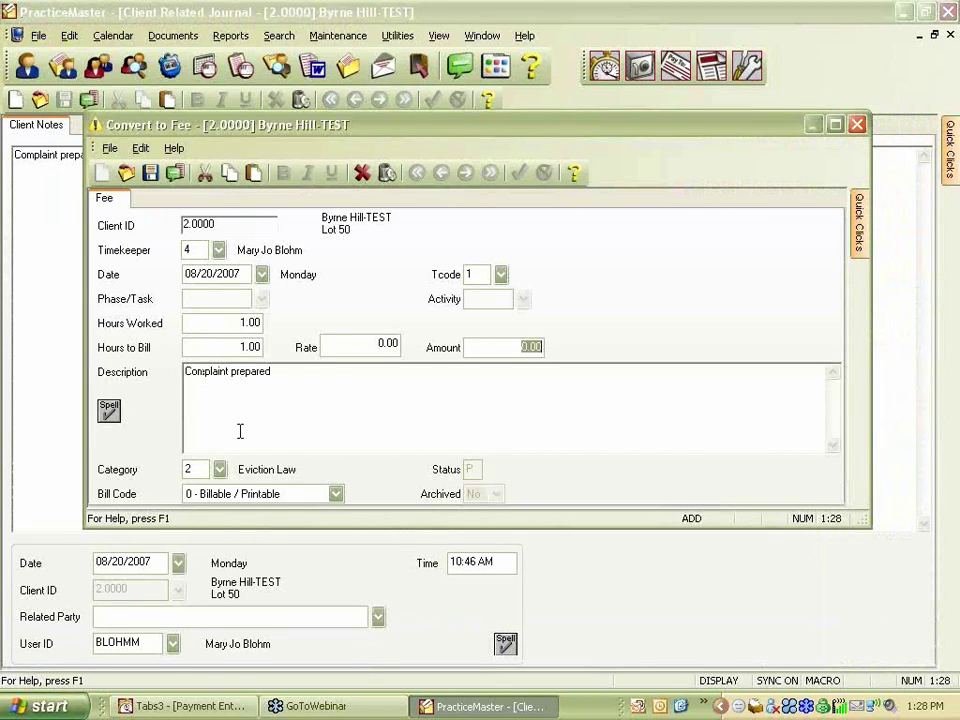
left_click(150, 172)
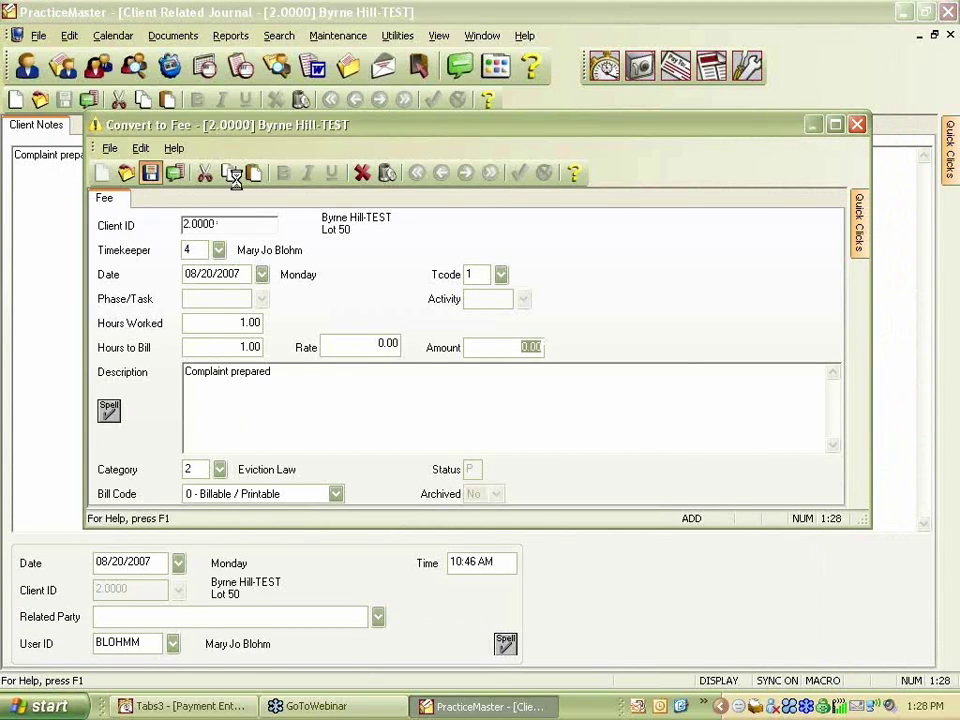
left_click(950, 35)
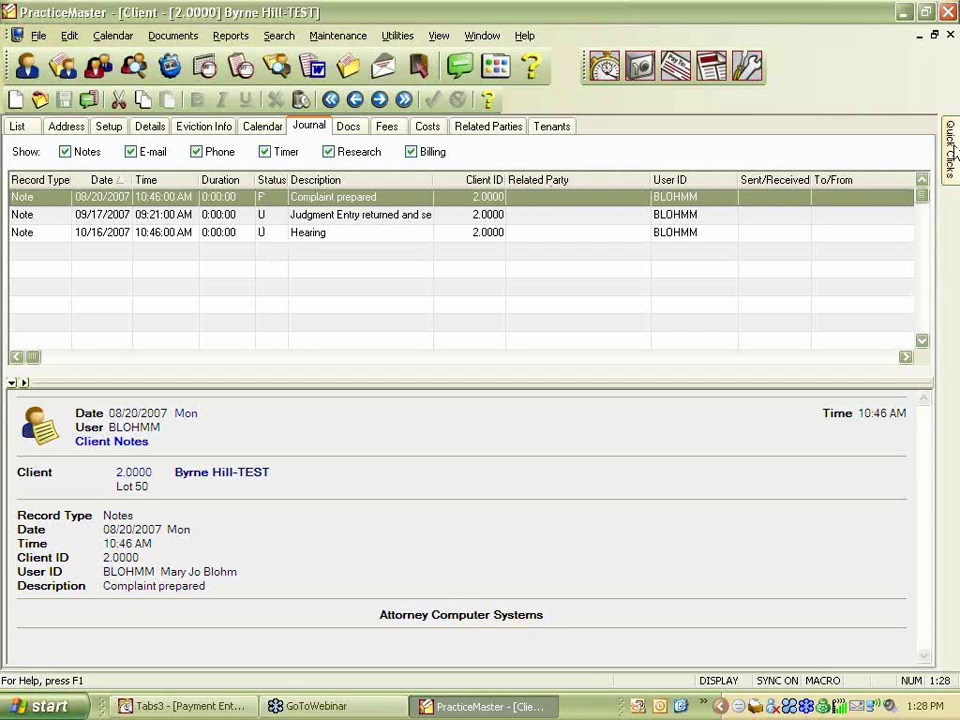
mouse_move(948, 145)
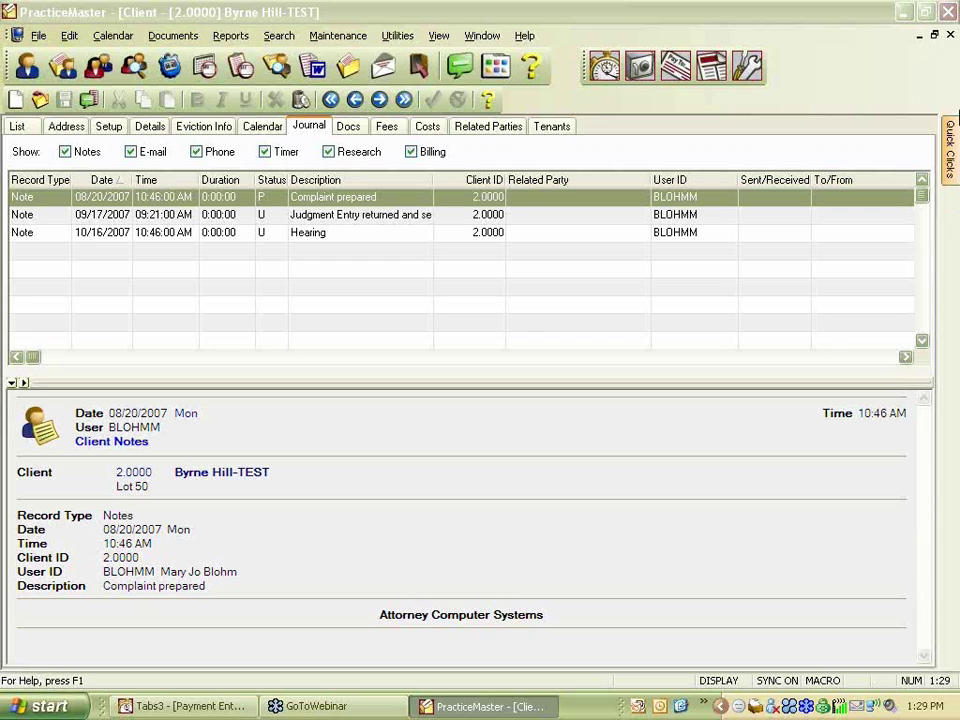
- Close Byrne Hill-TEST's client window to return to the Task Folders screen
left_click(950, 35)
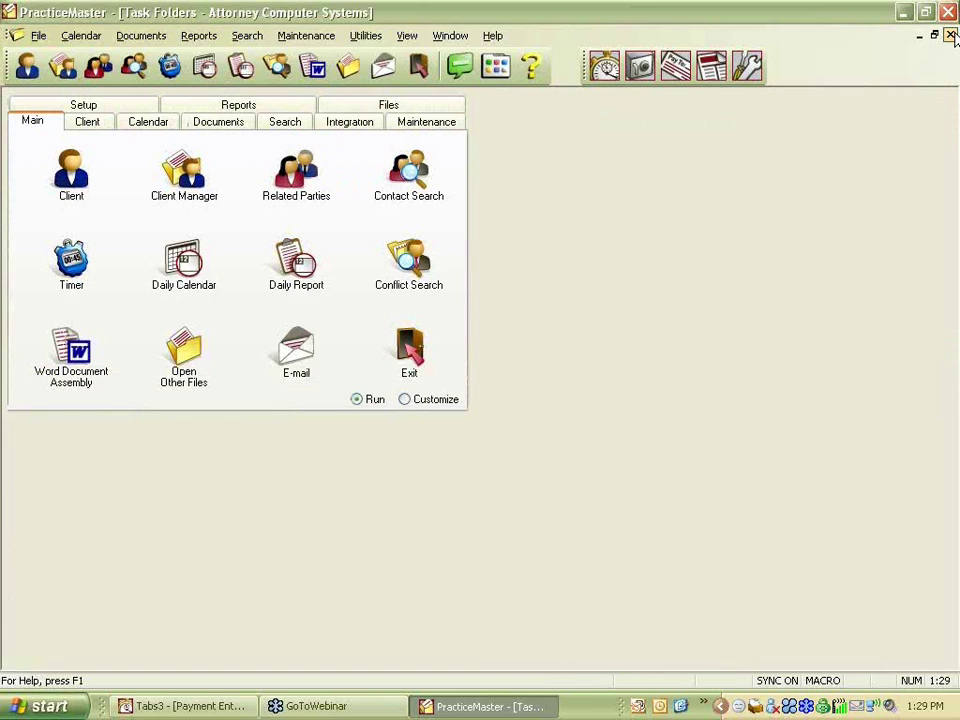